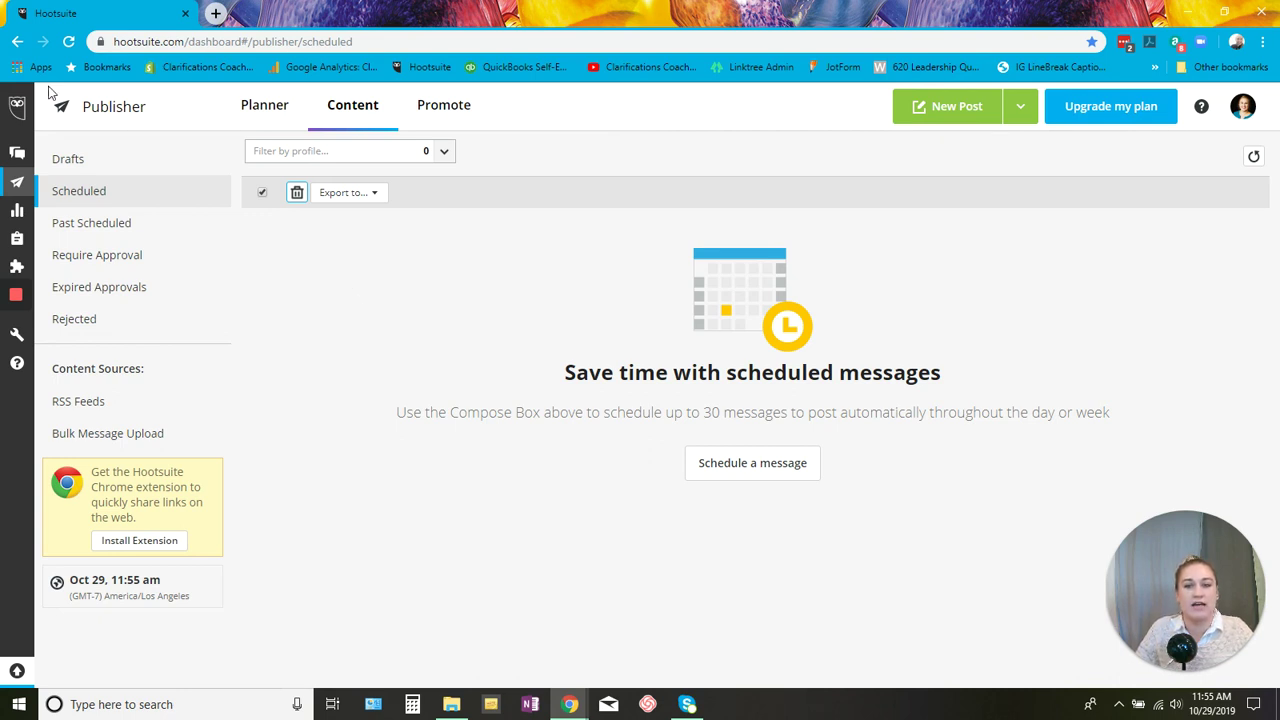
Look through the social network streams and the Publisher's weekly planner.
mouse_move(20, 110)
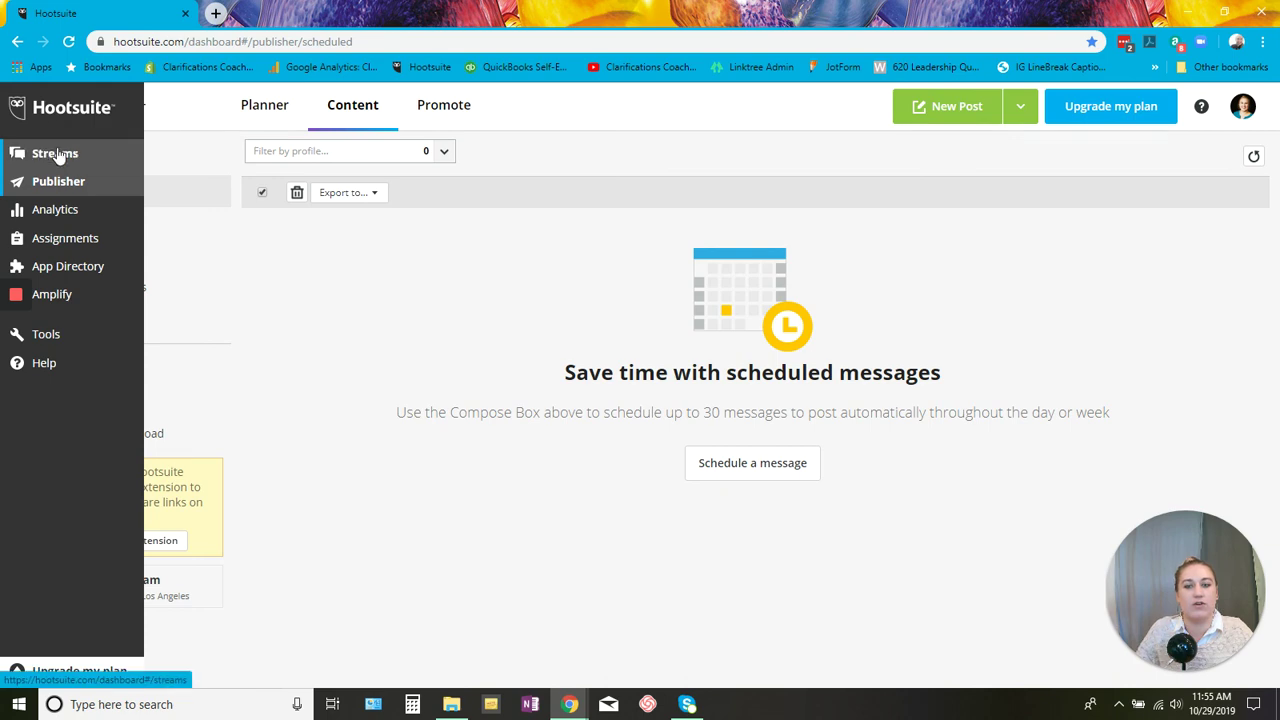
click(50, 153)
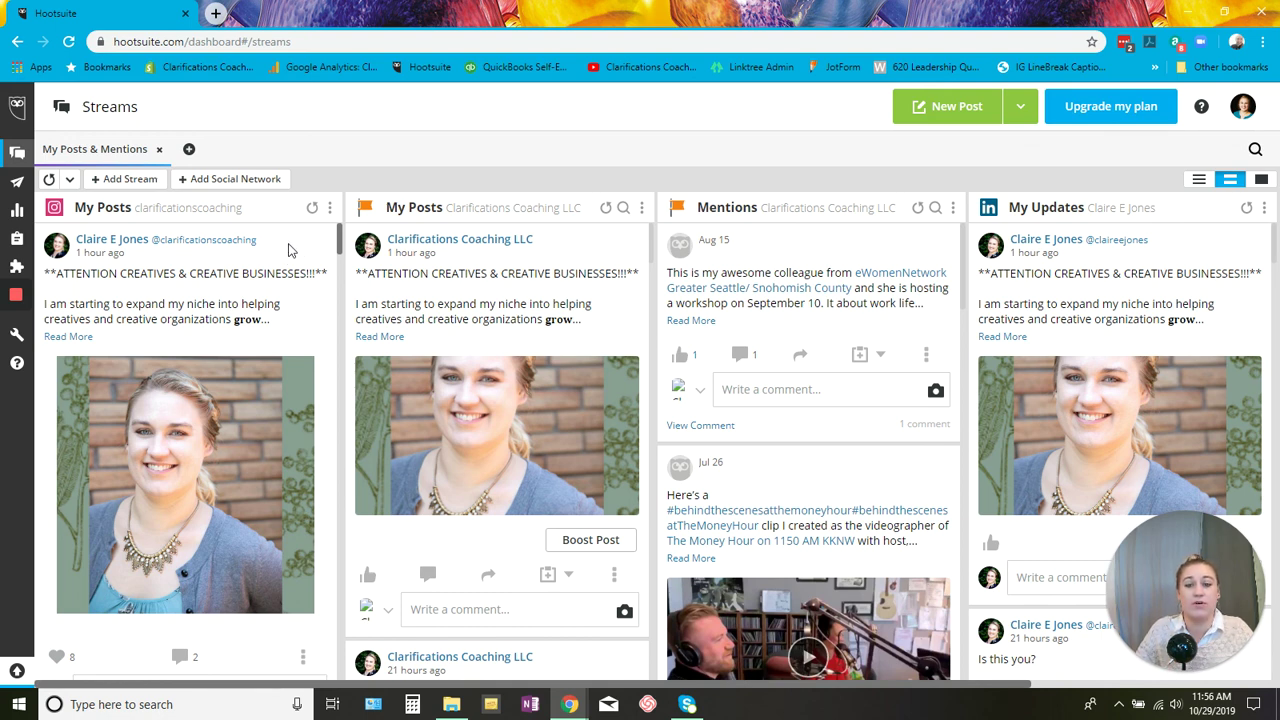
click(17, 187)
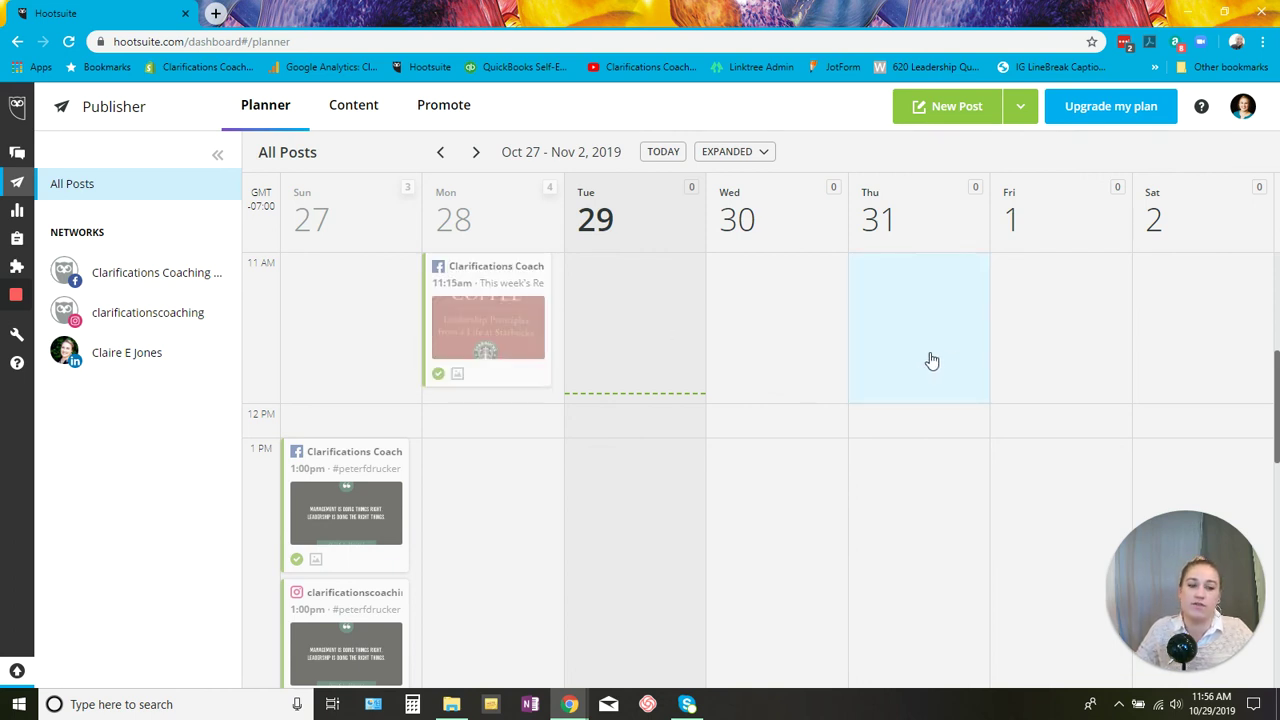
Examine the Publisher's draft, scheduled, past scheduled, require approval, expired approvals and rejected content, returning to the scheduled messages.
click(373, 117)
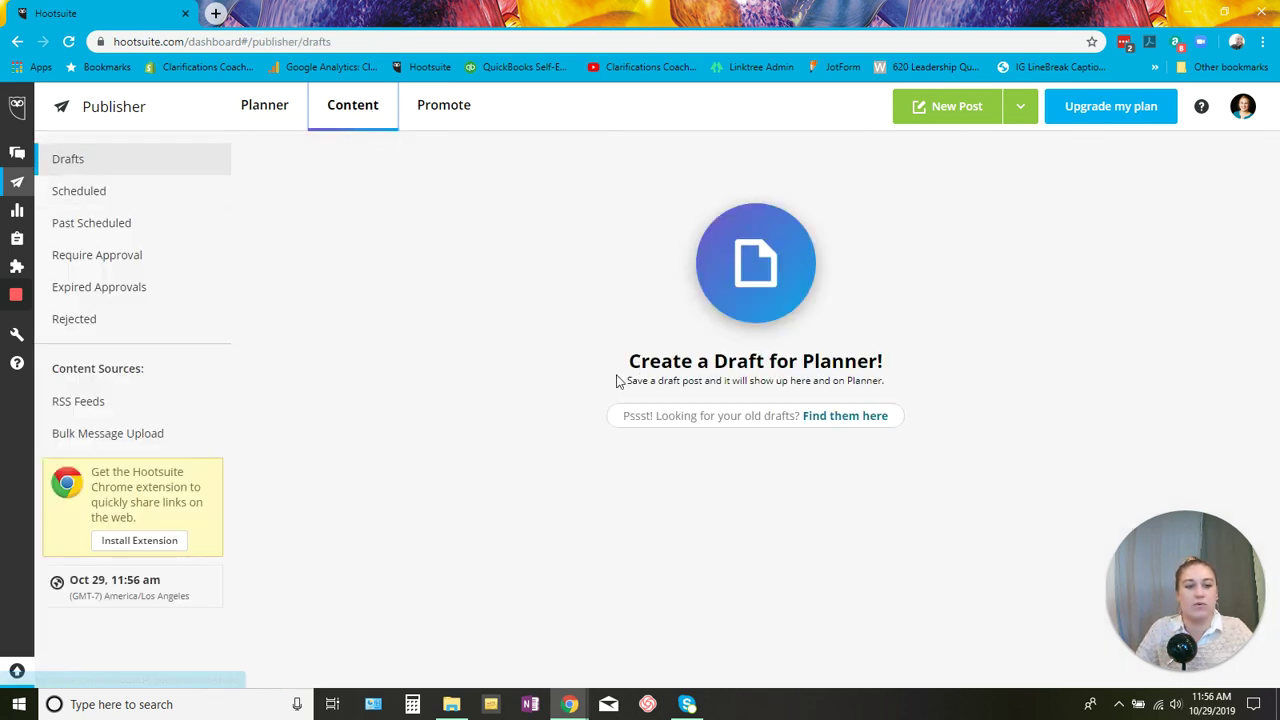
click(163, 200)
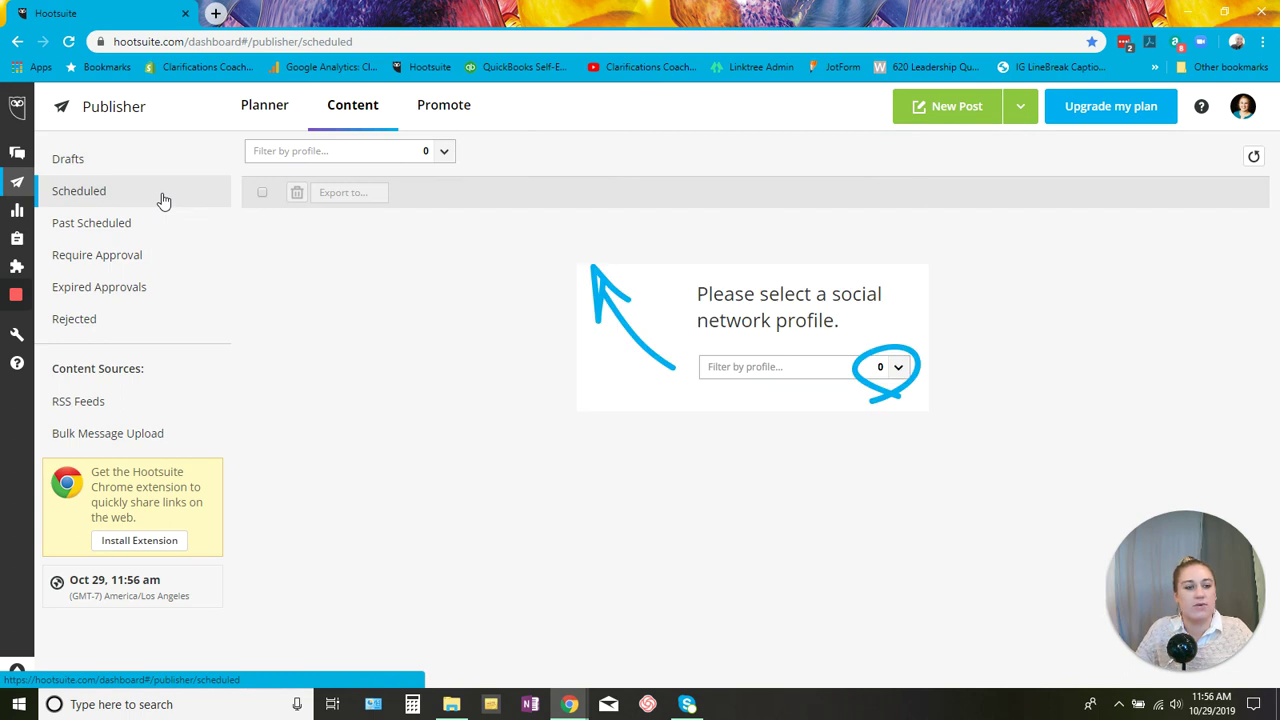
click(163, 234)
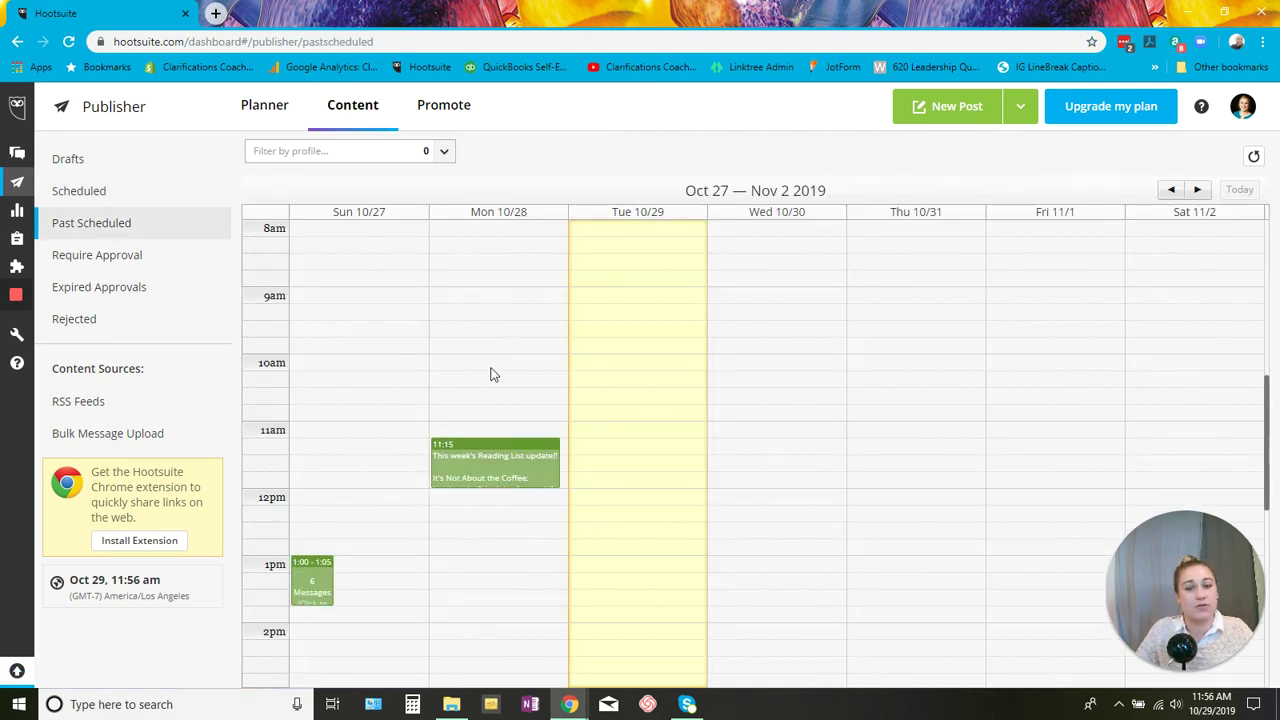
scroll(560, 353, down, 3)
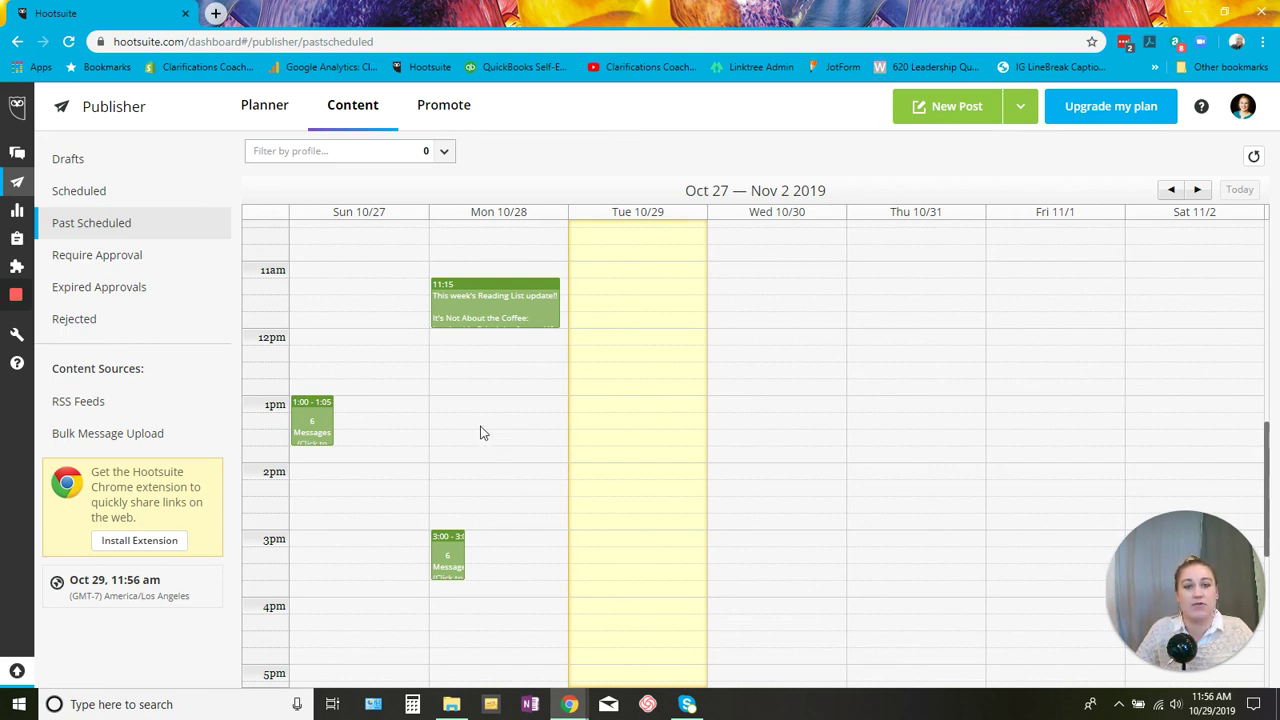
click(140, 265)
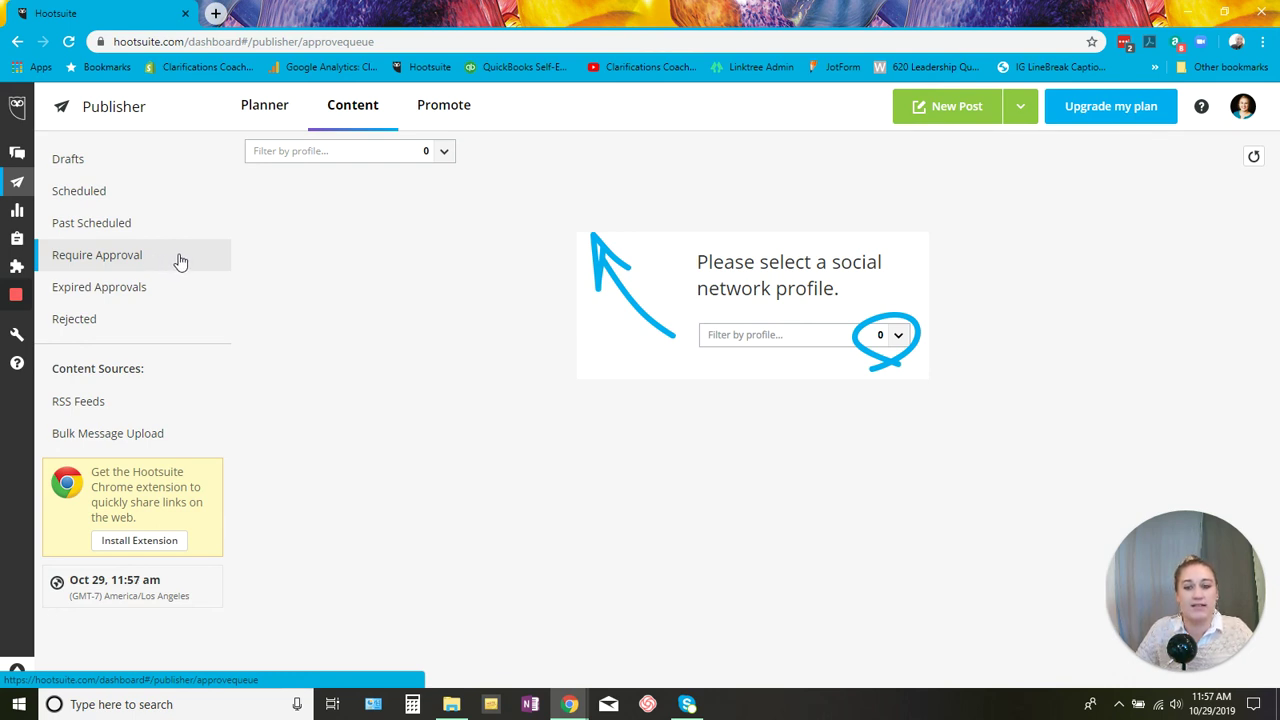
click(163, 294)
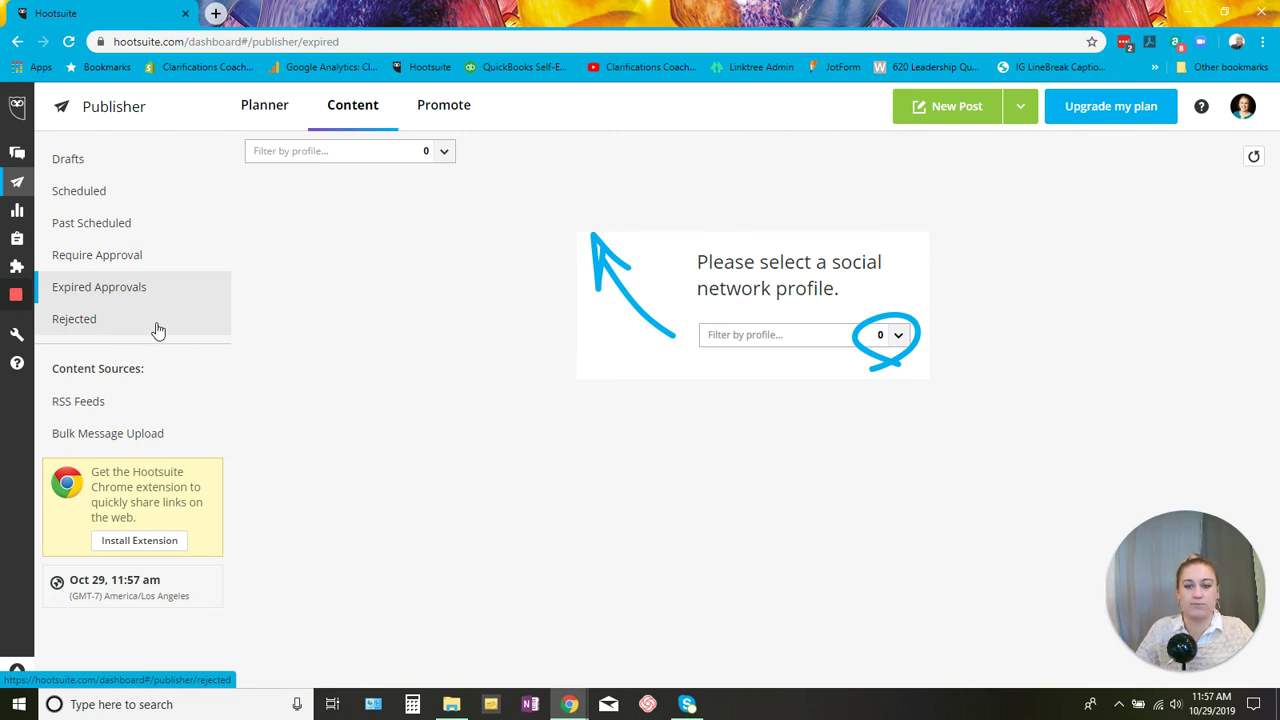
click(157, 330)
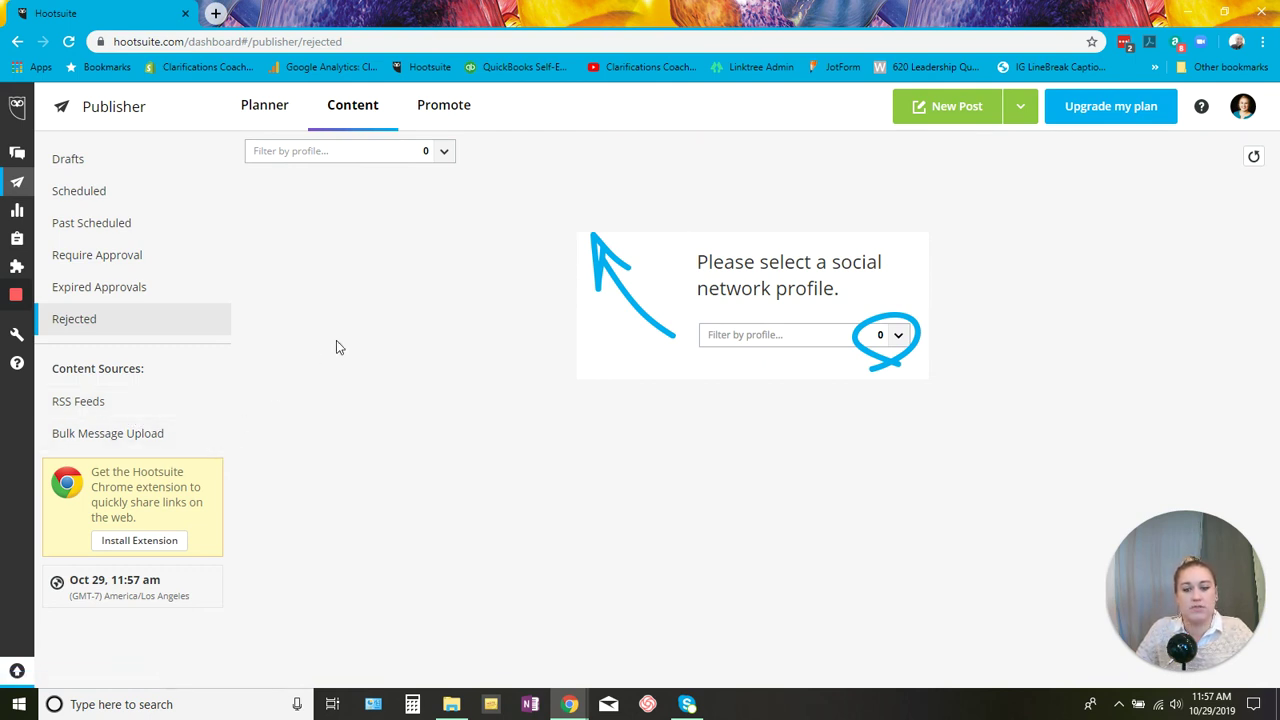
click(150, 193)
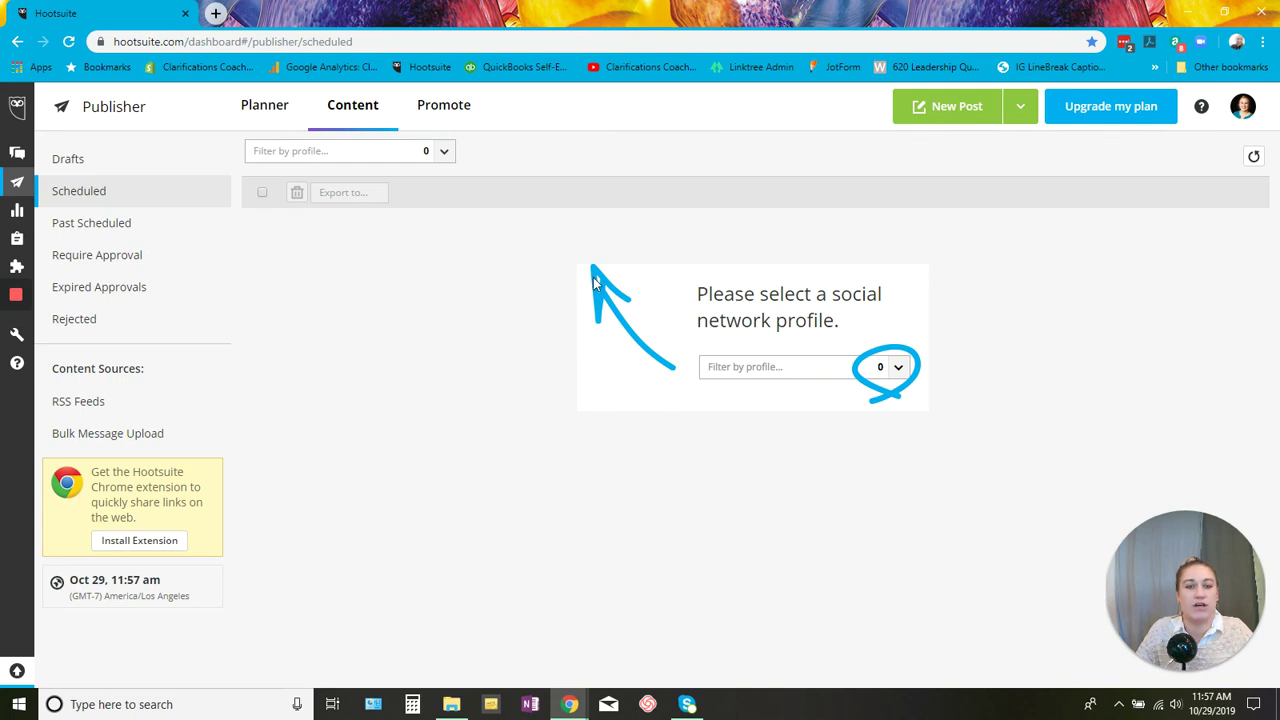
Start a new post addressed to the LinkedIn profile, the Clarifications Coaching LLC Facebook page and the clarificationscoaching Instagram business account.
click(947, 114)
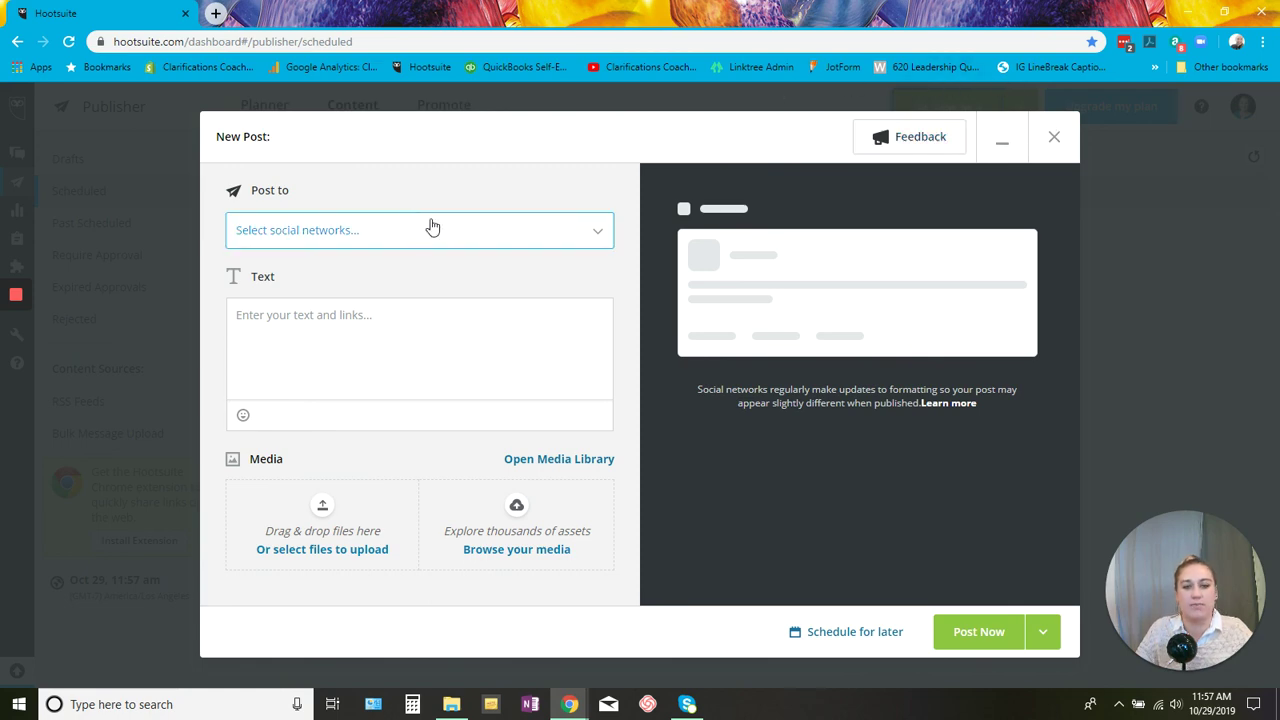
click(372, 233)
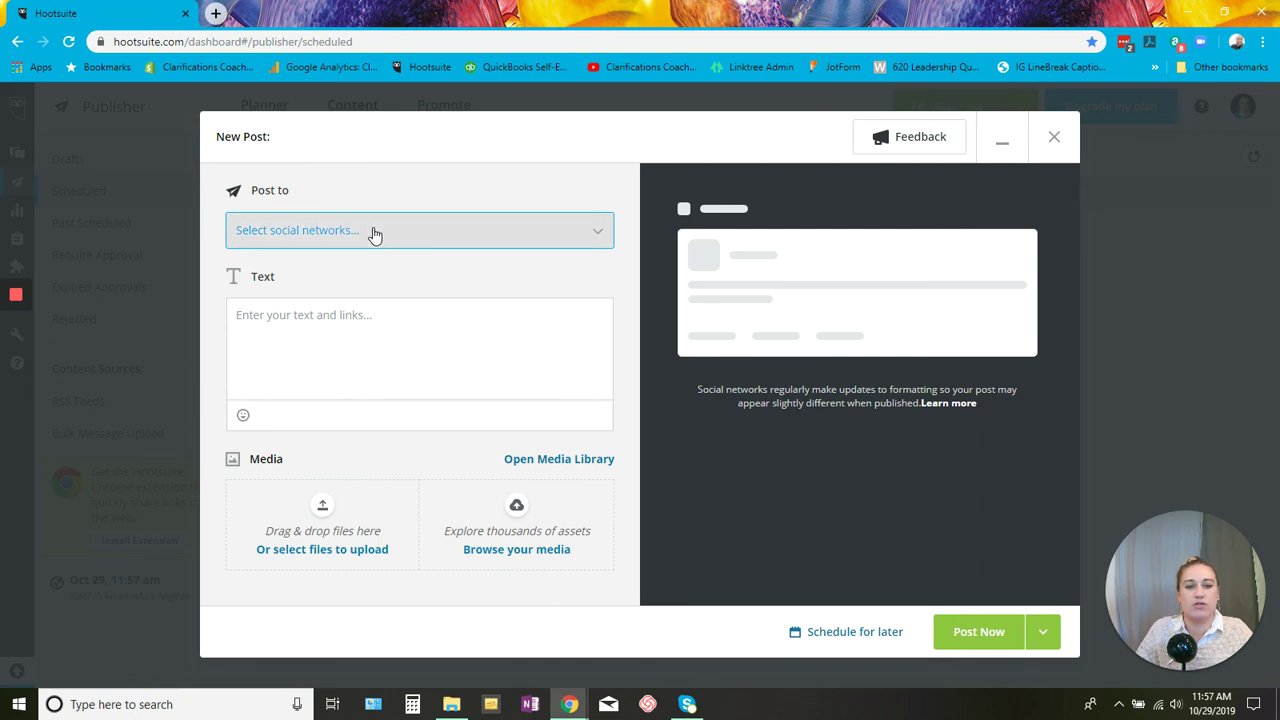
click(250, 305)
click(250, 338)
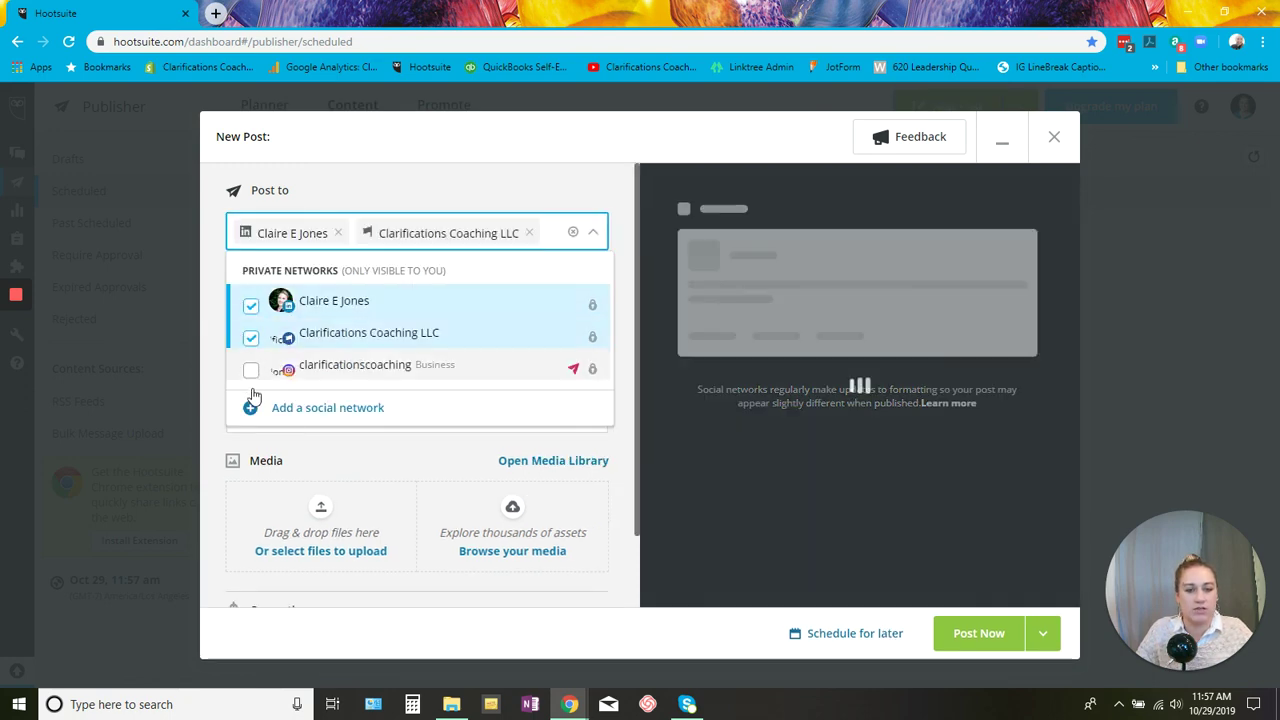
click(251, 370)
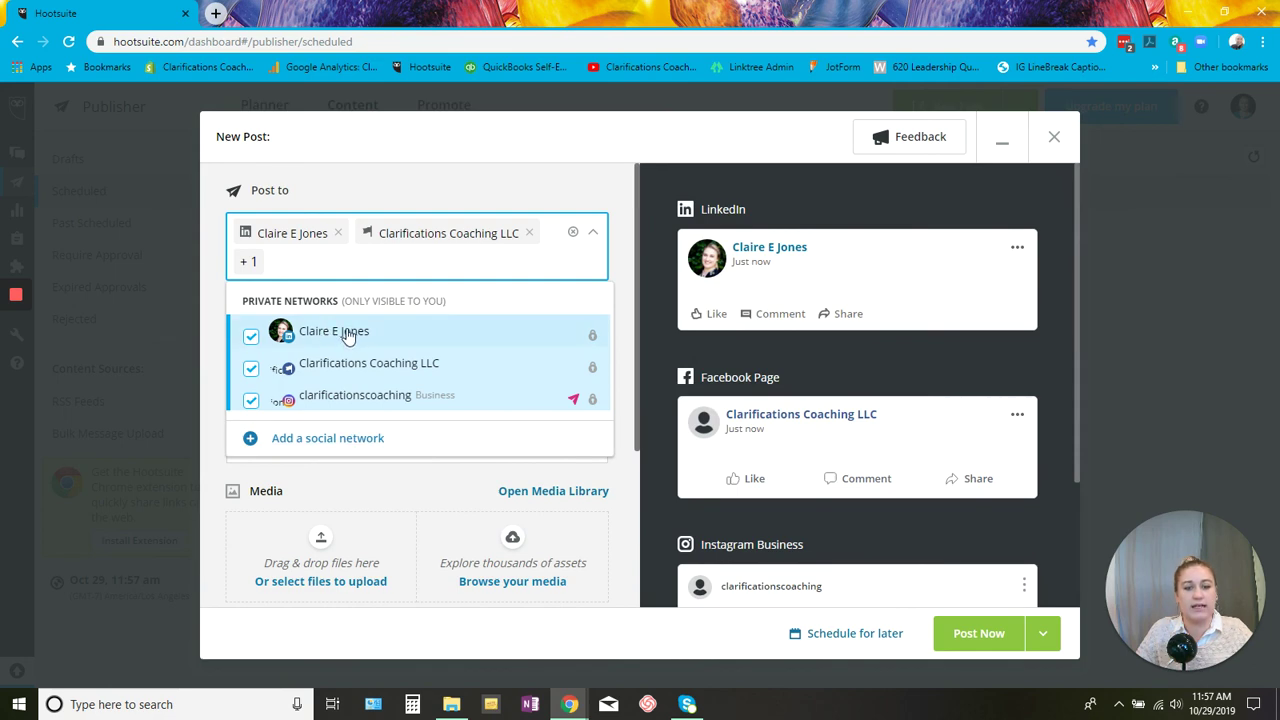
click(360, 488)
Upload the image "my friend likes you.png" from the weekend quote posts folder as the post's media.
click(385, 350)
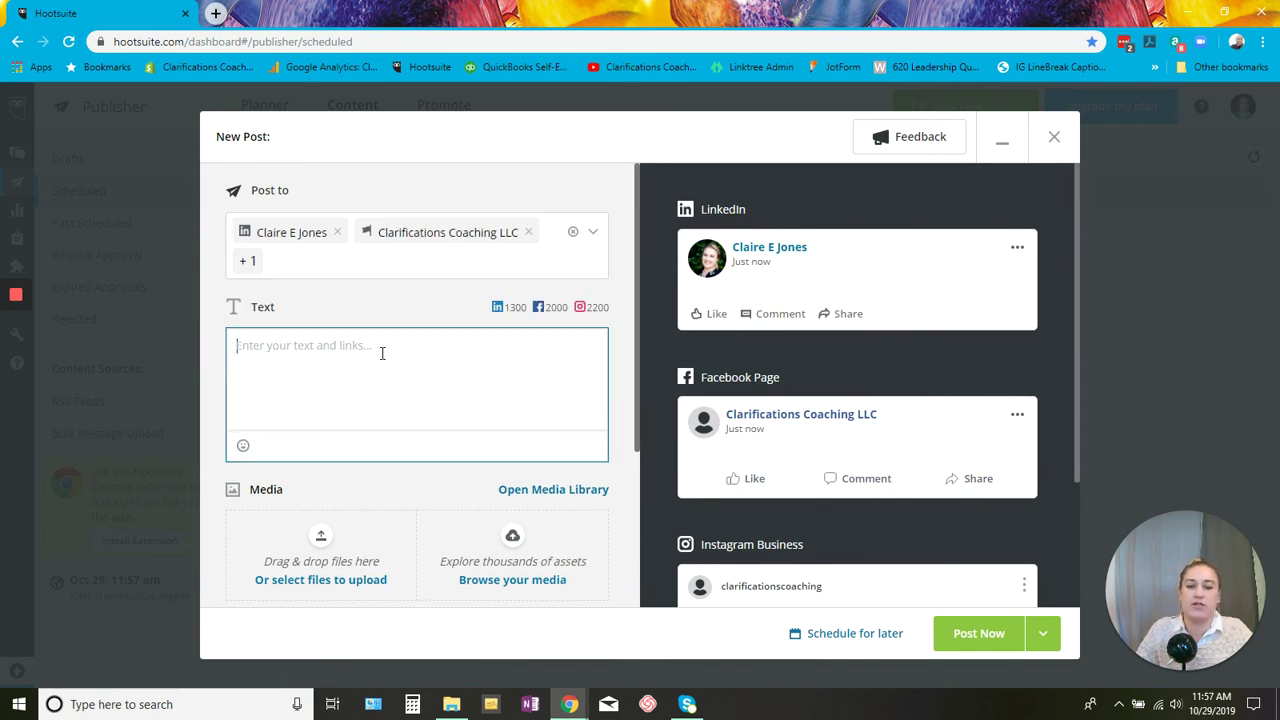
click(378, 545)
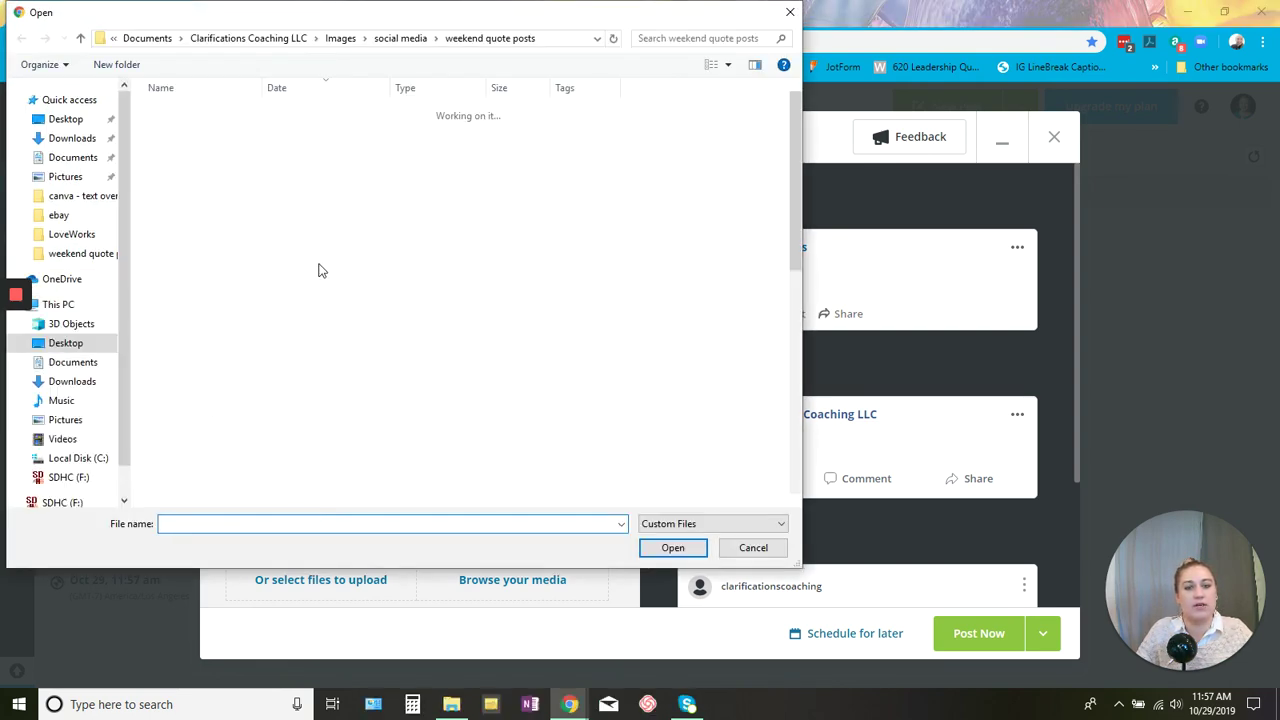
double_click(230, 128)
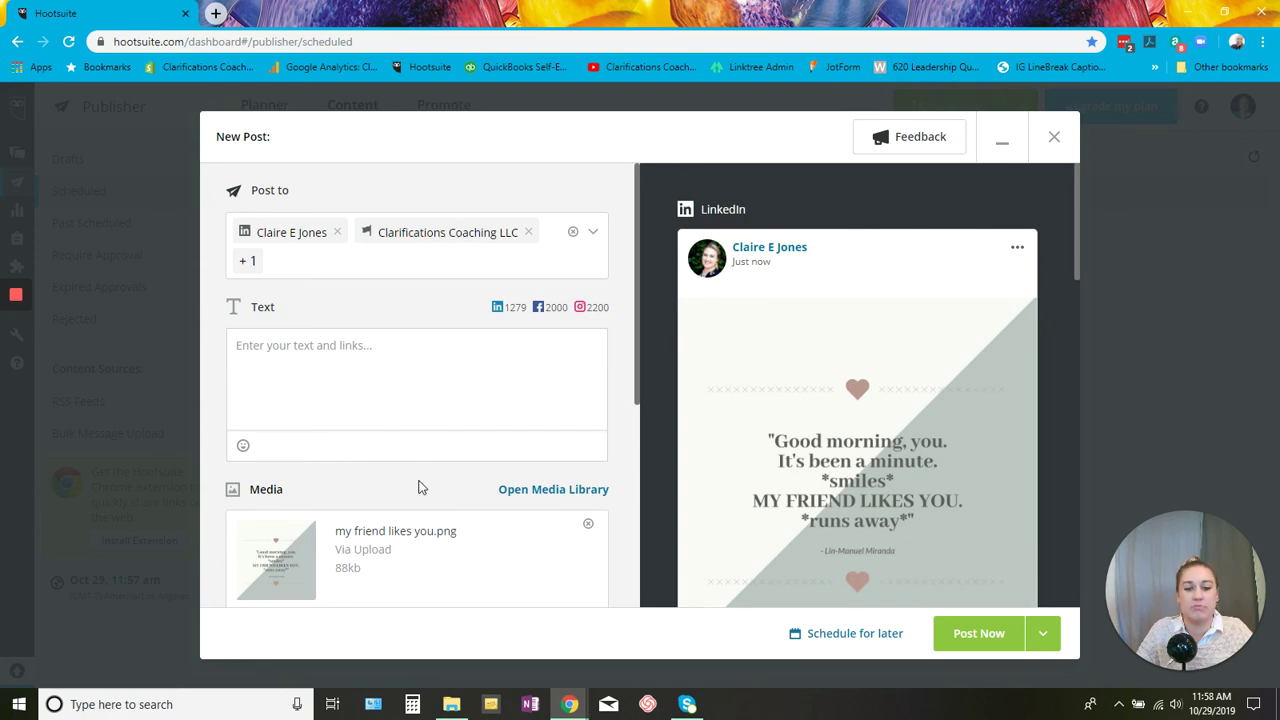
Examine the post's promotion, location and Facebook audience restriction options and the album choices for its Facebook image.
scroll(421, 485, down, 1)
scroll(424, 489, down, 3)
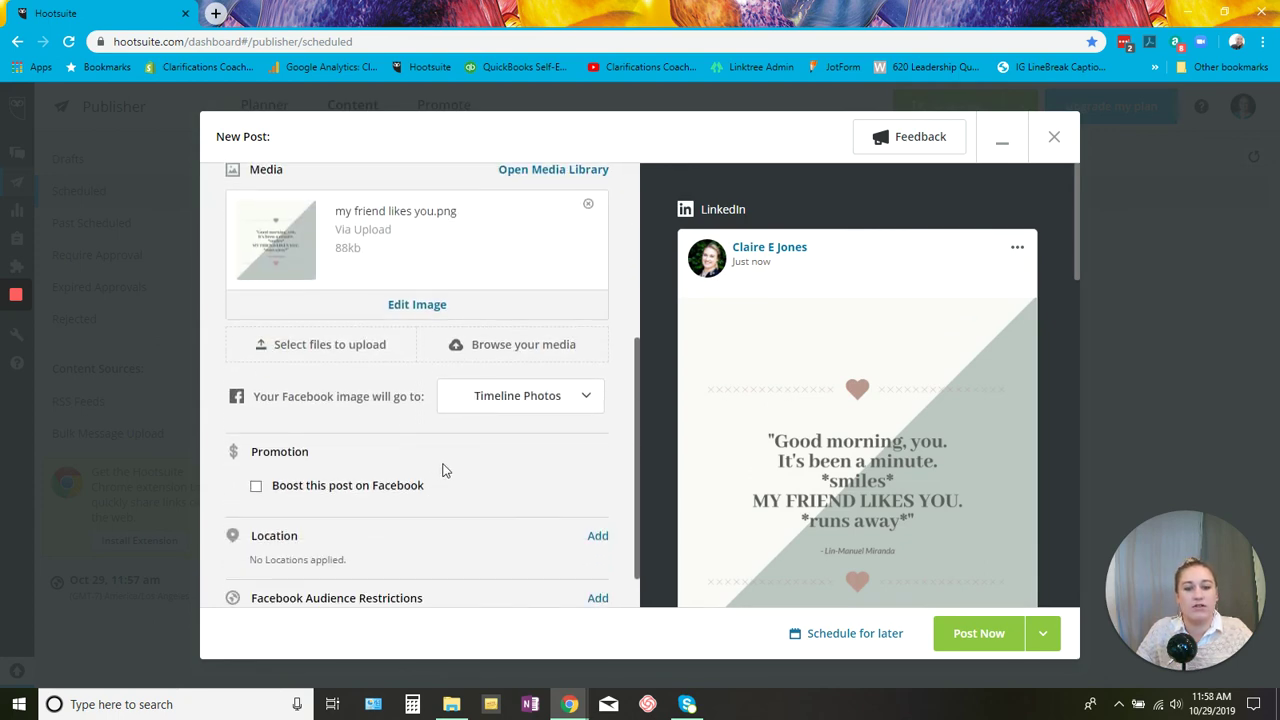
scroll(470, 450, down, 1)
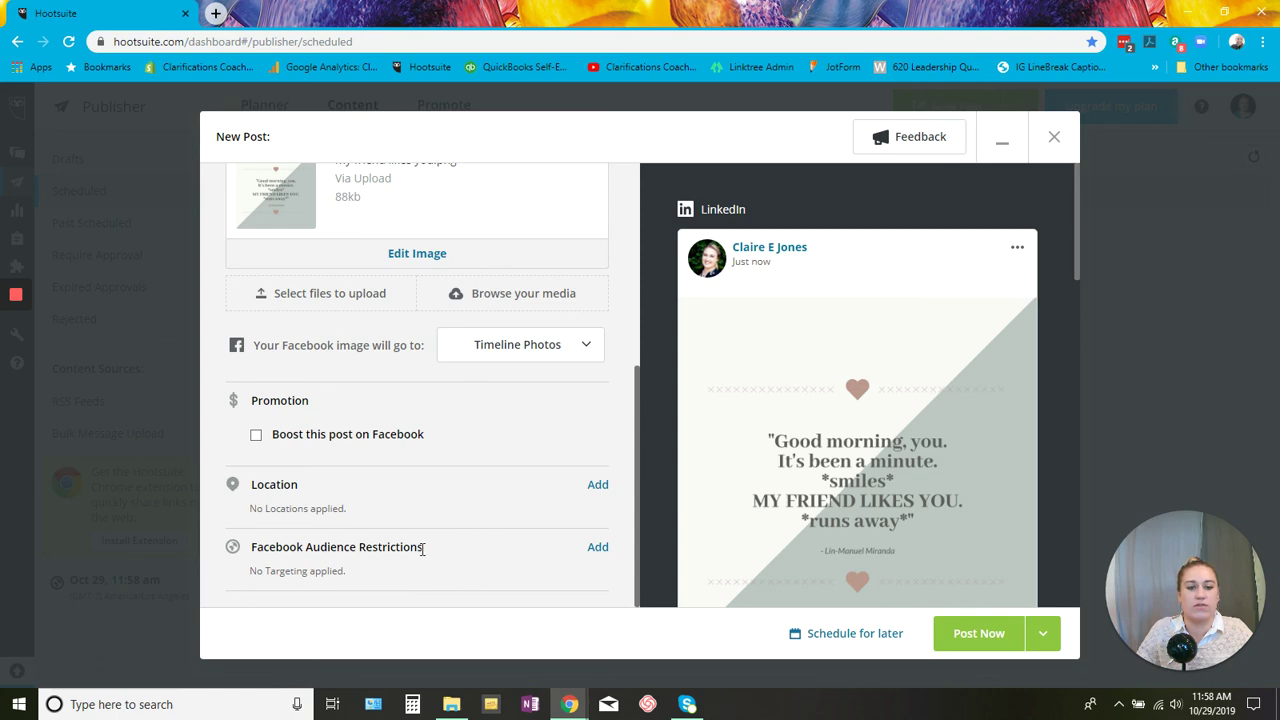
scroll(413, 524, up, 1)
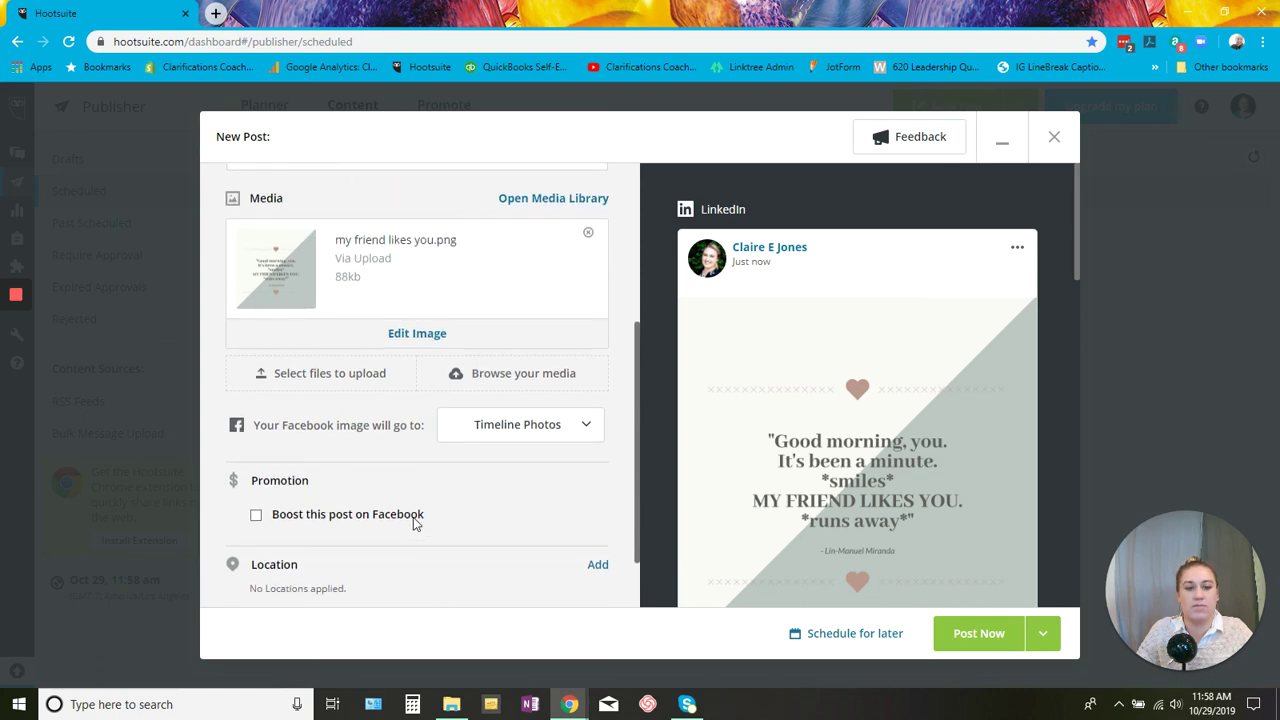
scroll(413, 524, up, 1)
click(475, 506)
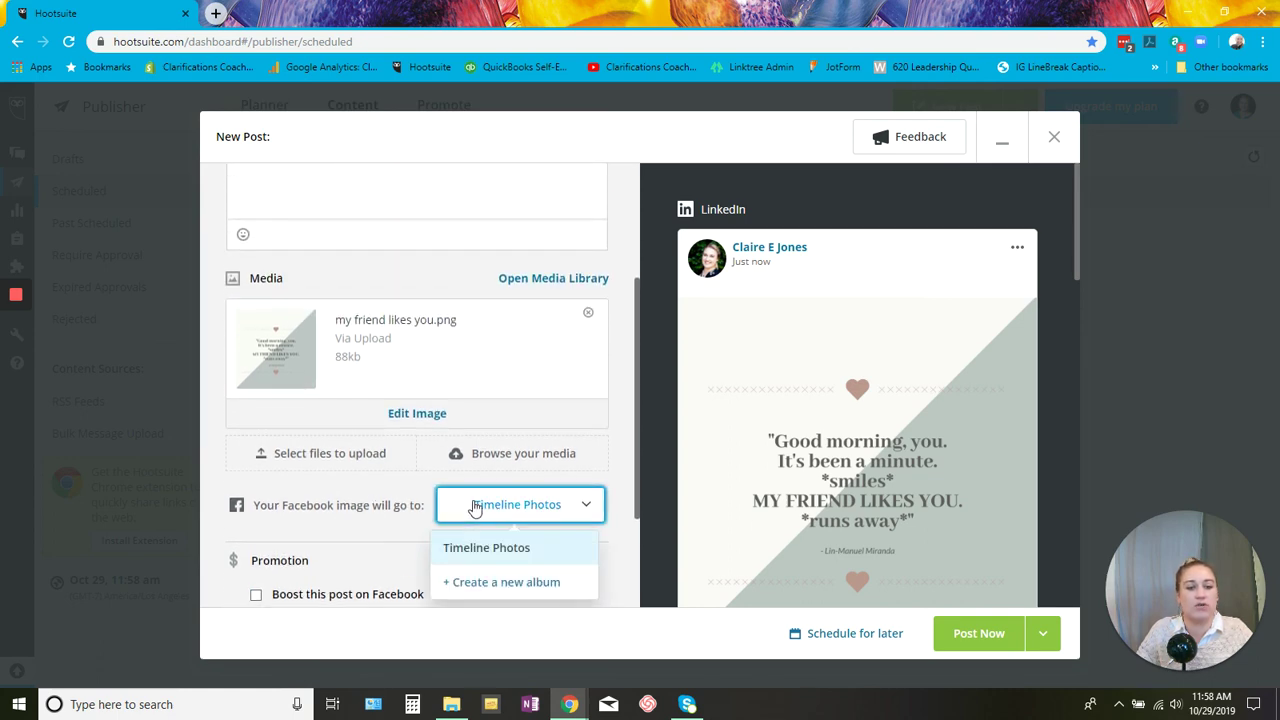
click(378, 531)
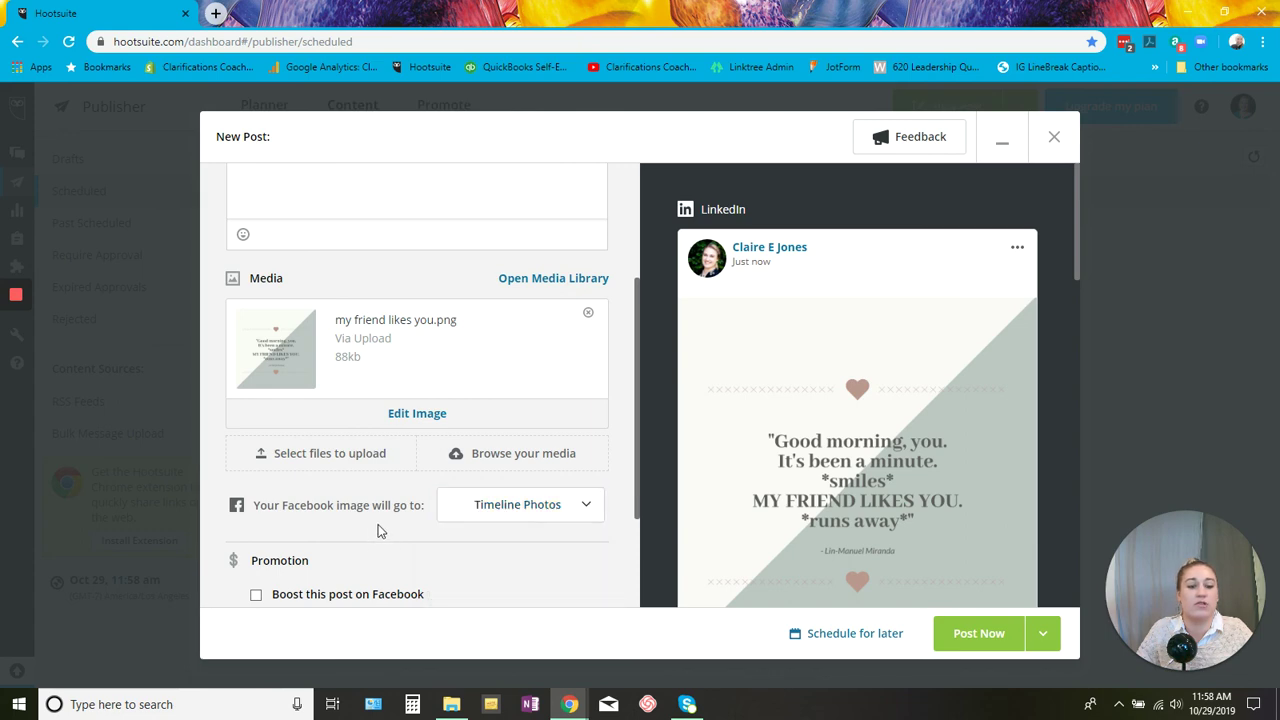
scroll(378, 531, up, 3)
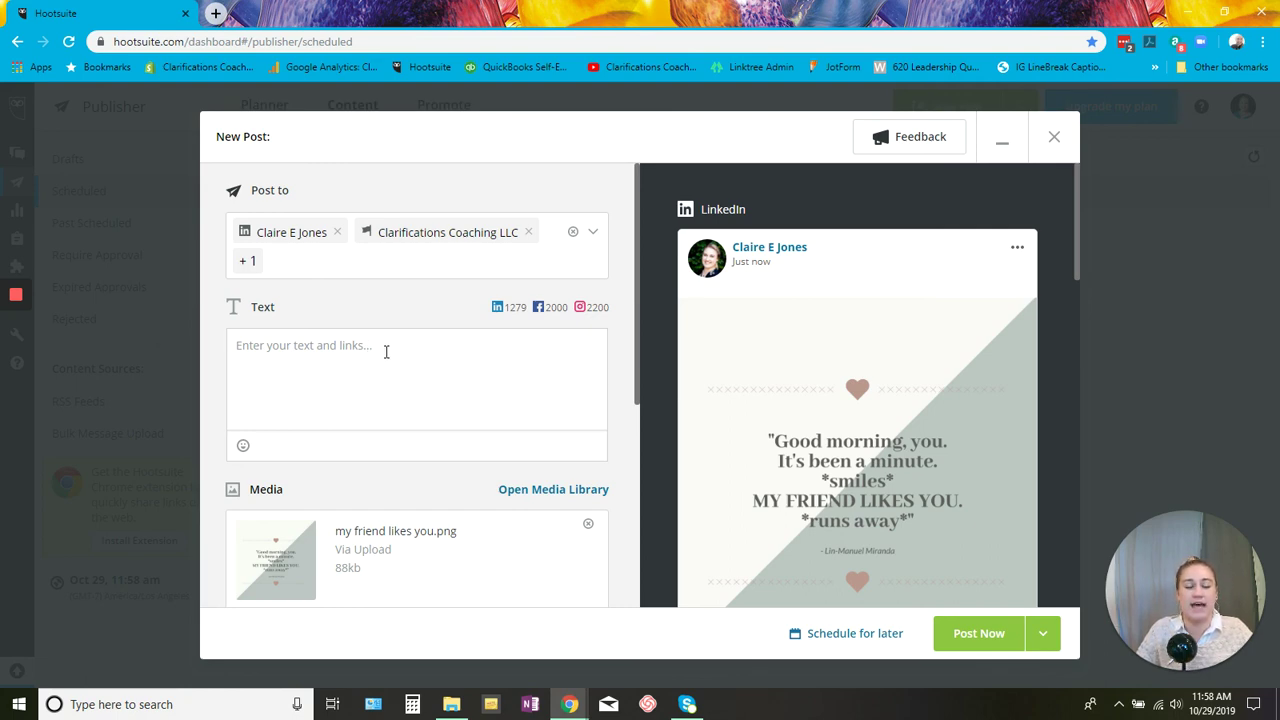
Examine the bookmarked IG LineBreak Caption Generator in a separate tab and close it to return to the new post.
click(216, 13)
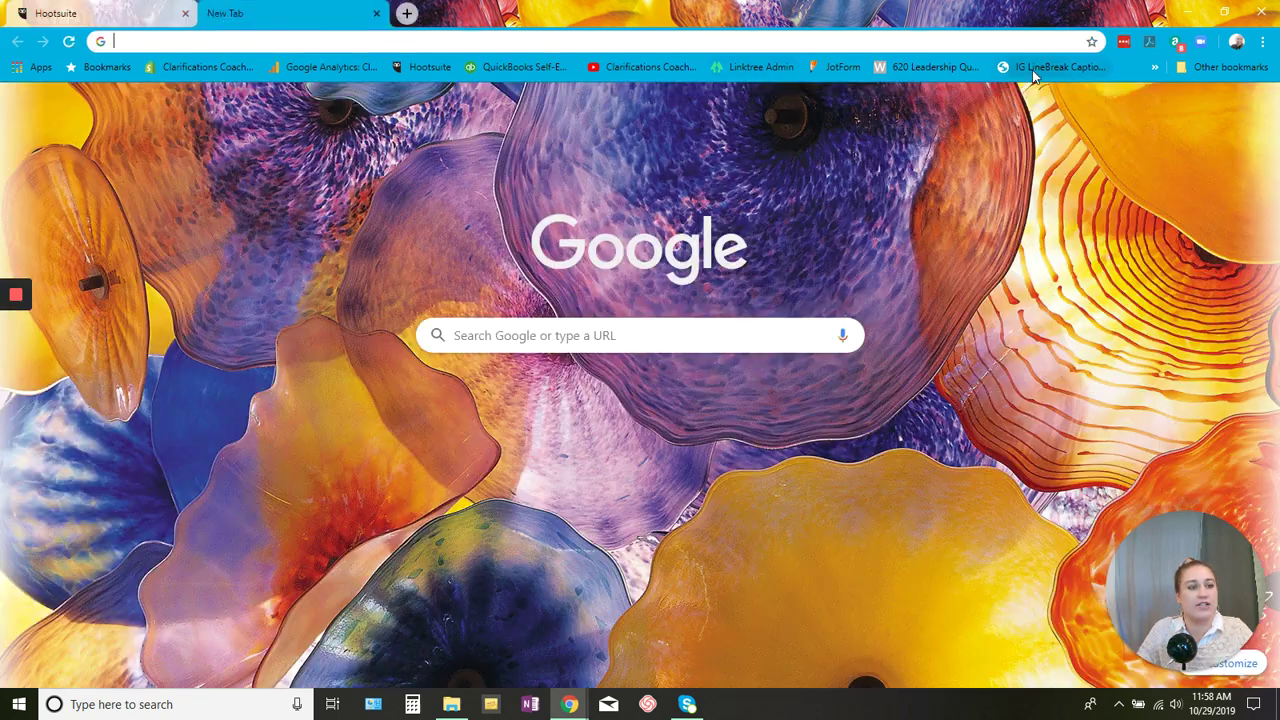
click(1031, 70)
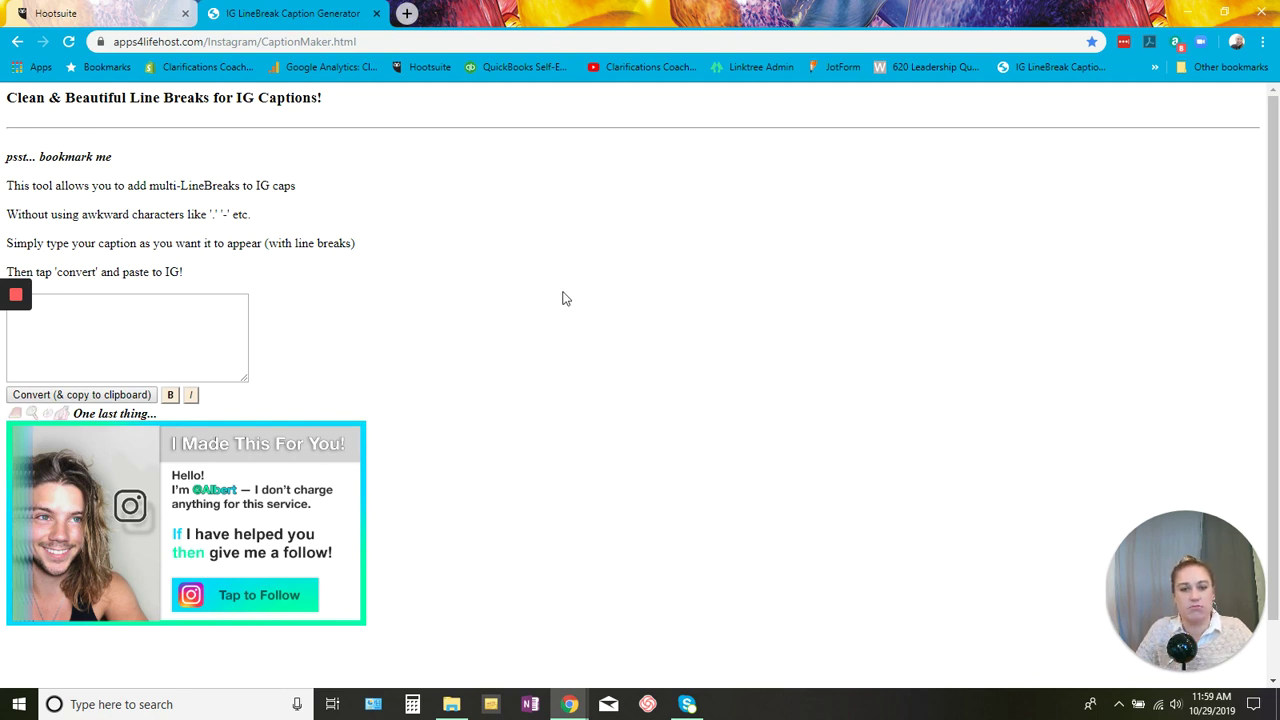
click(116, 314)
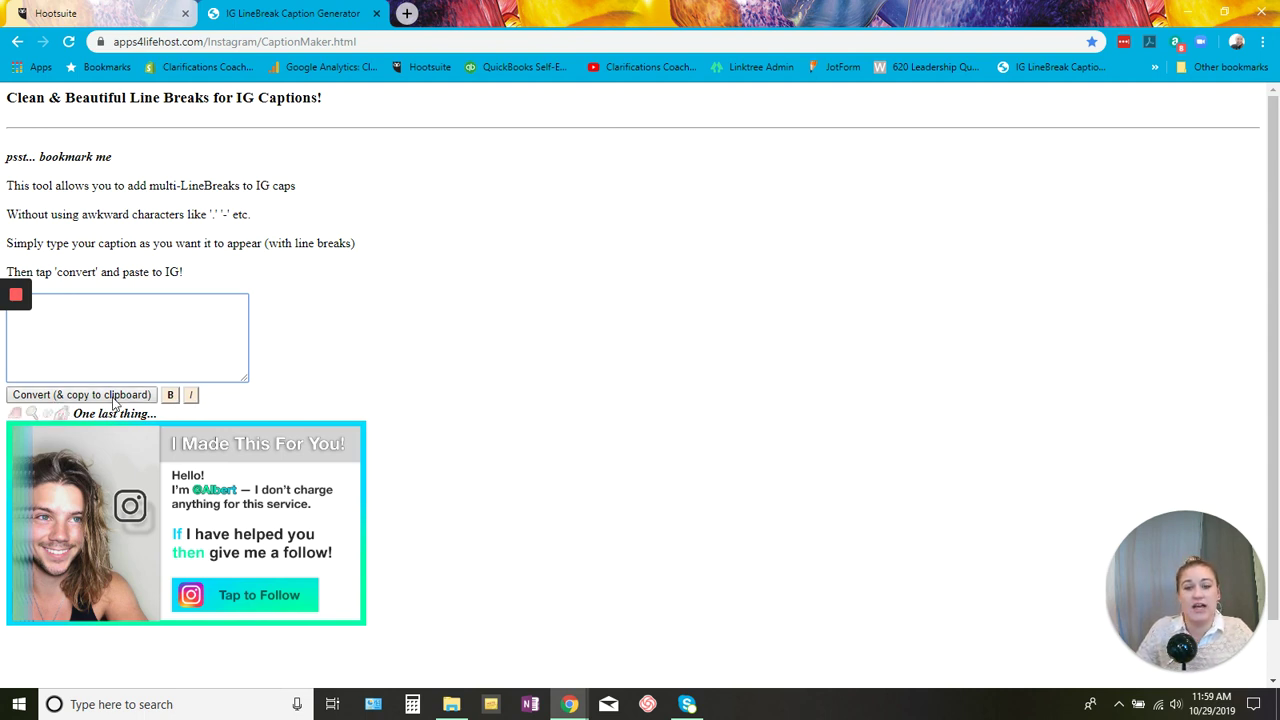
click(98, 12)
click(446, 383)
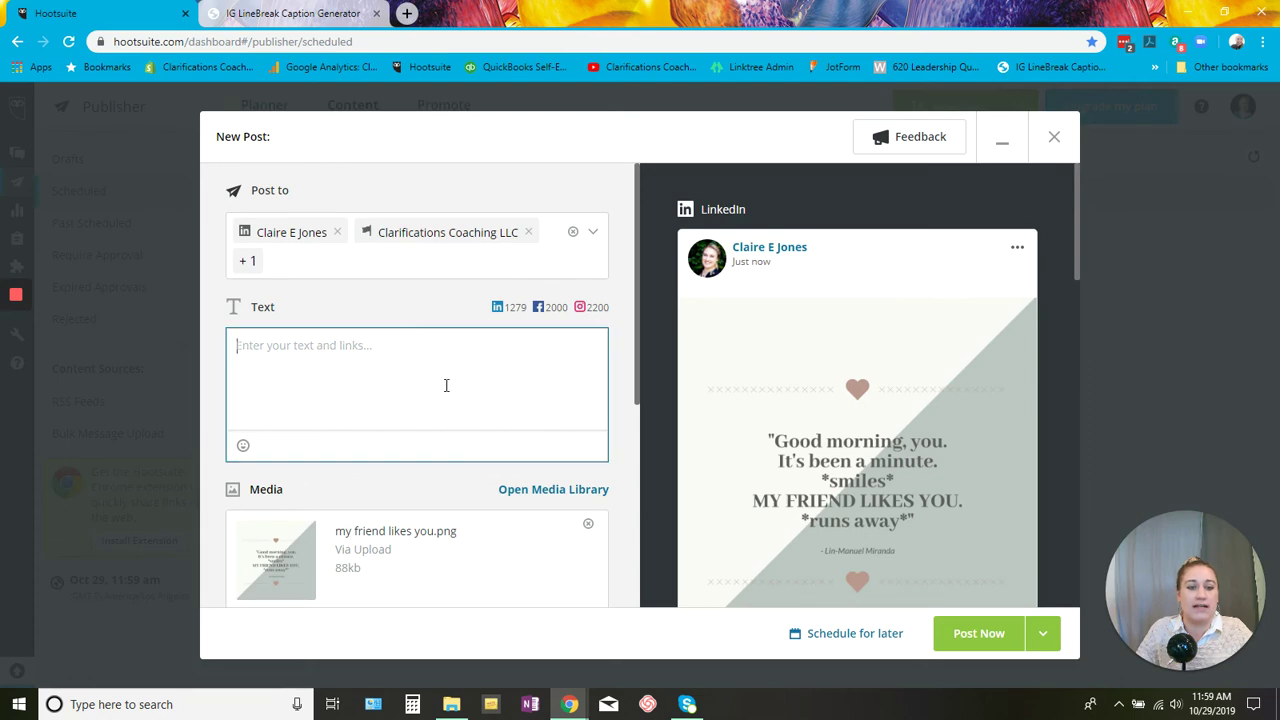
click(375, 13)
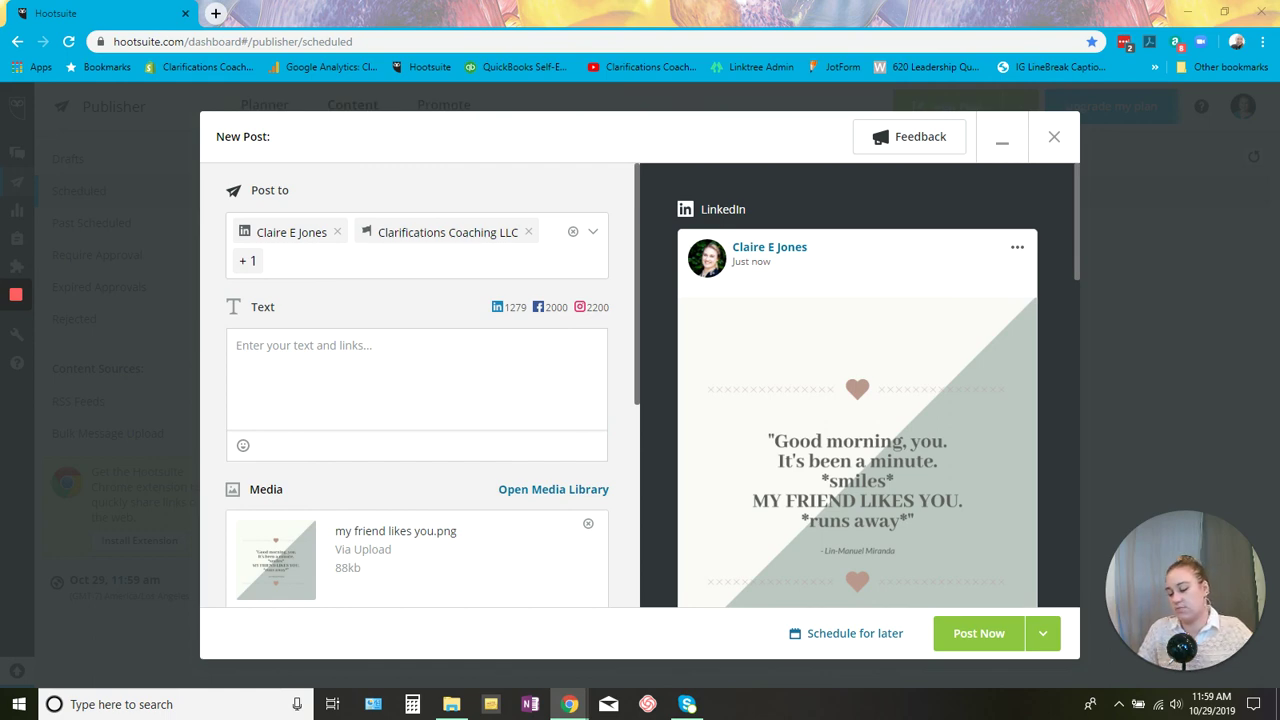
Enter the post text "#good #morning #goodmorning #playing #openworld #game #complete #mission #today #gain #new #powers #inspo #inspiration #quote #linmanuelmiranda #saturday".
click(331, 340)
text(#good #morning #goodmorning #playing #openworld #game #complete #mission #today #gain #new #powers #inspo #inspiration #quote #linmanuelmiranda #saturday)
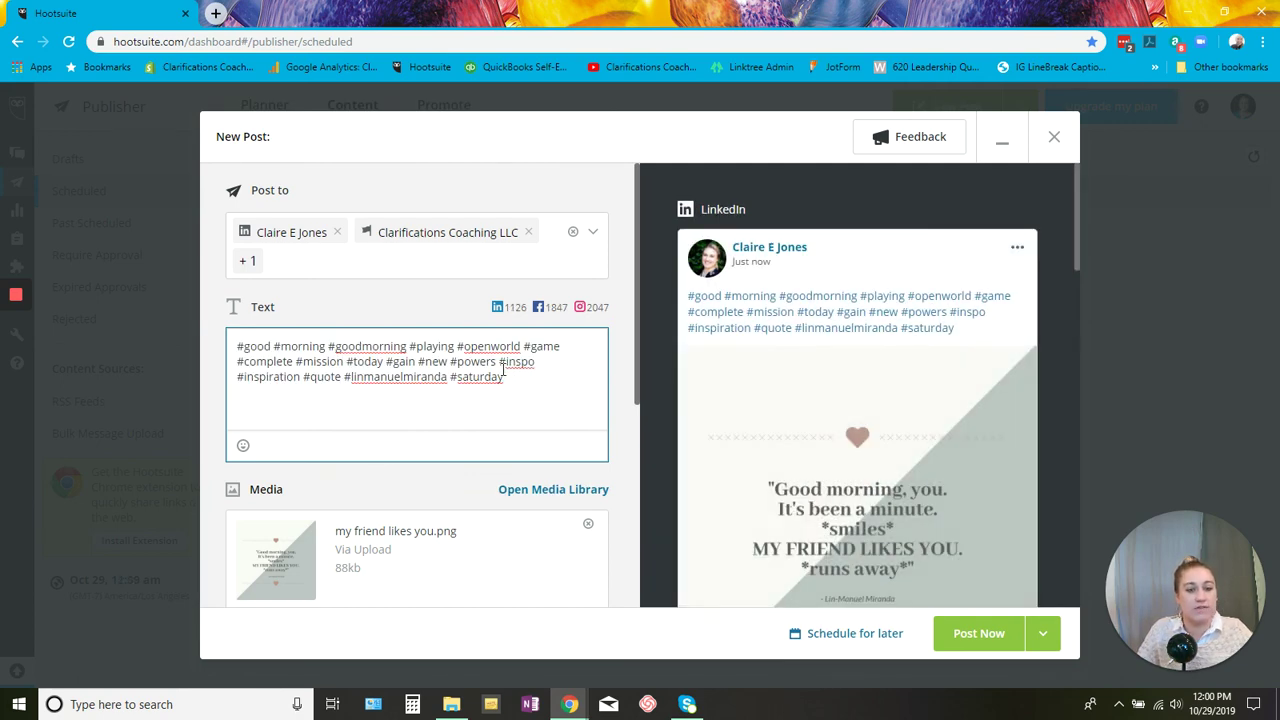
Replace the hashtags from "#playing" through "#powers" in the post text with "#minute #smiles".
drag(498, 364, 419, 350)
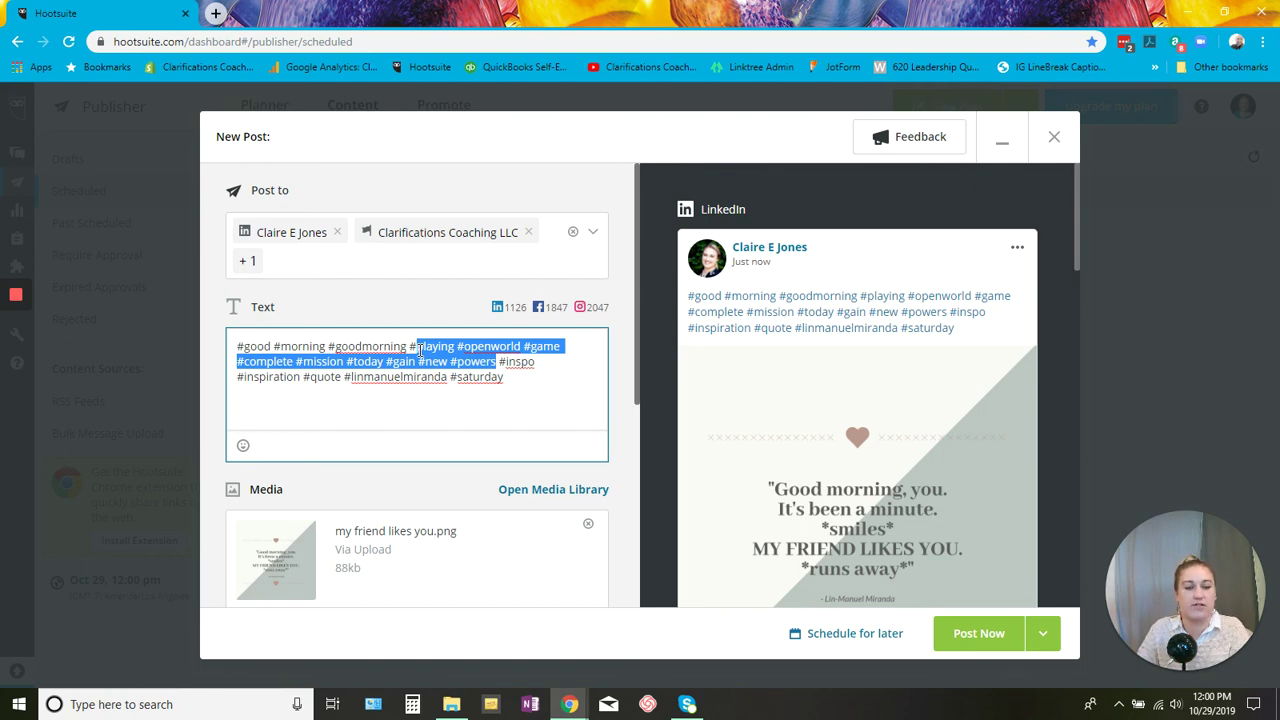
key(BackSpace)
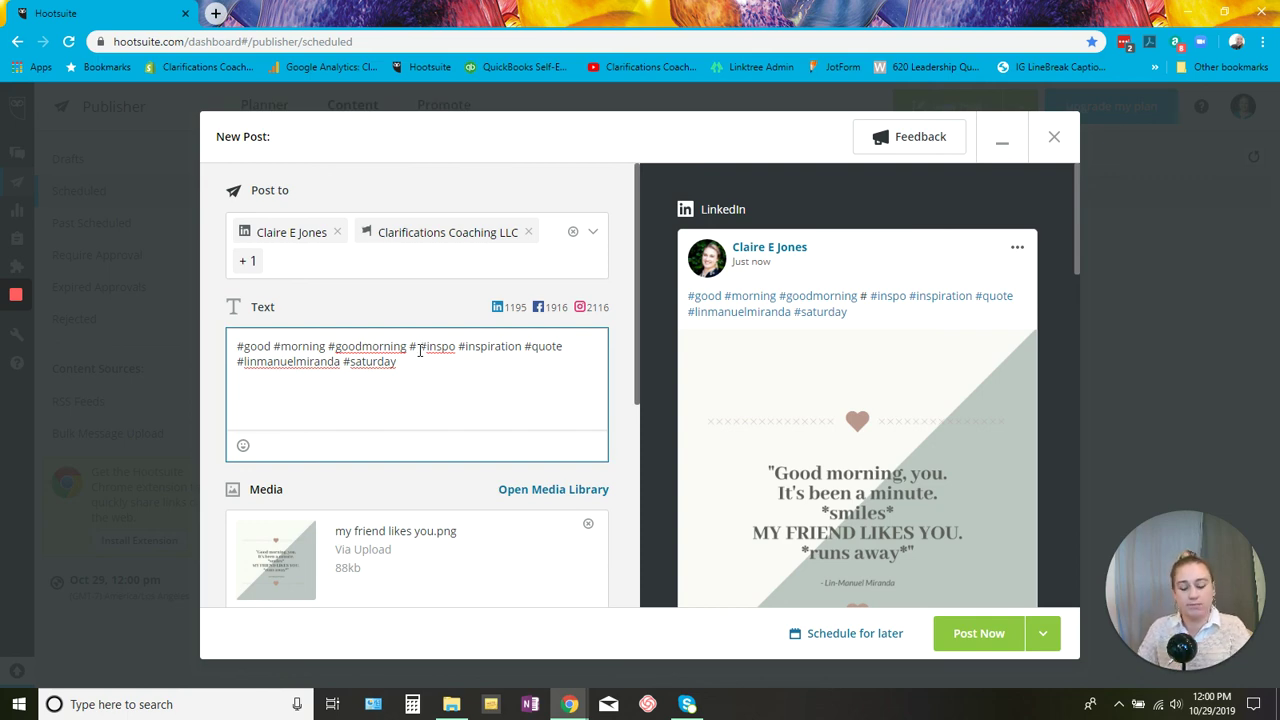
text(min)
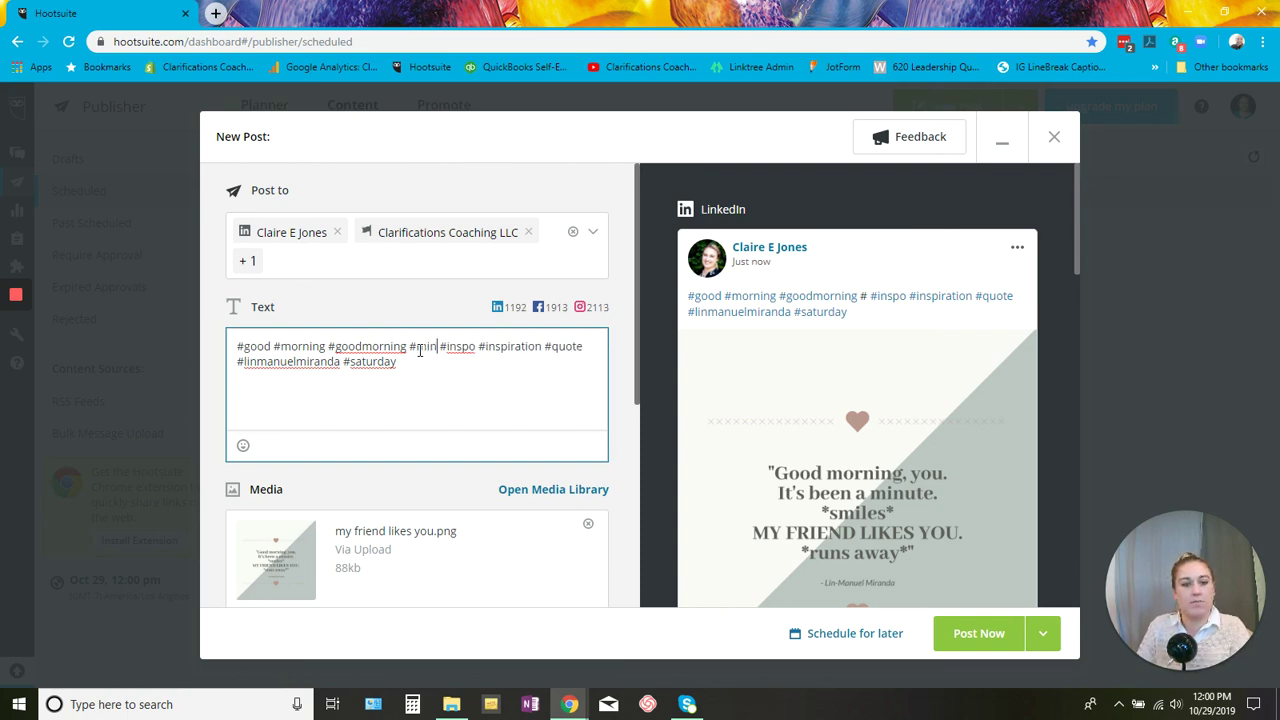
text(ute )
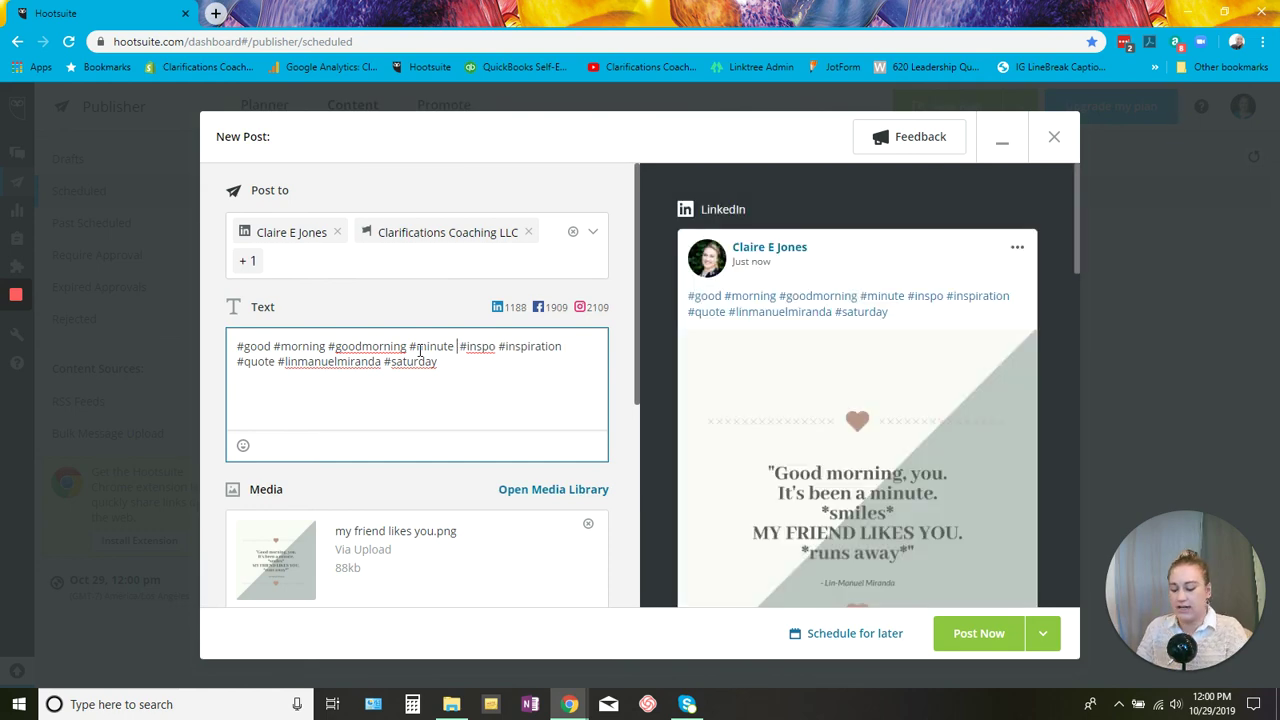
text(#)
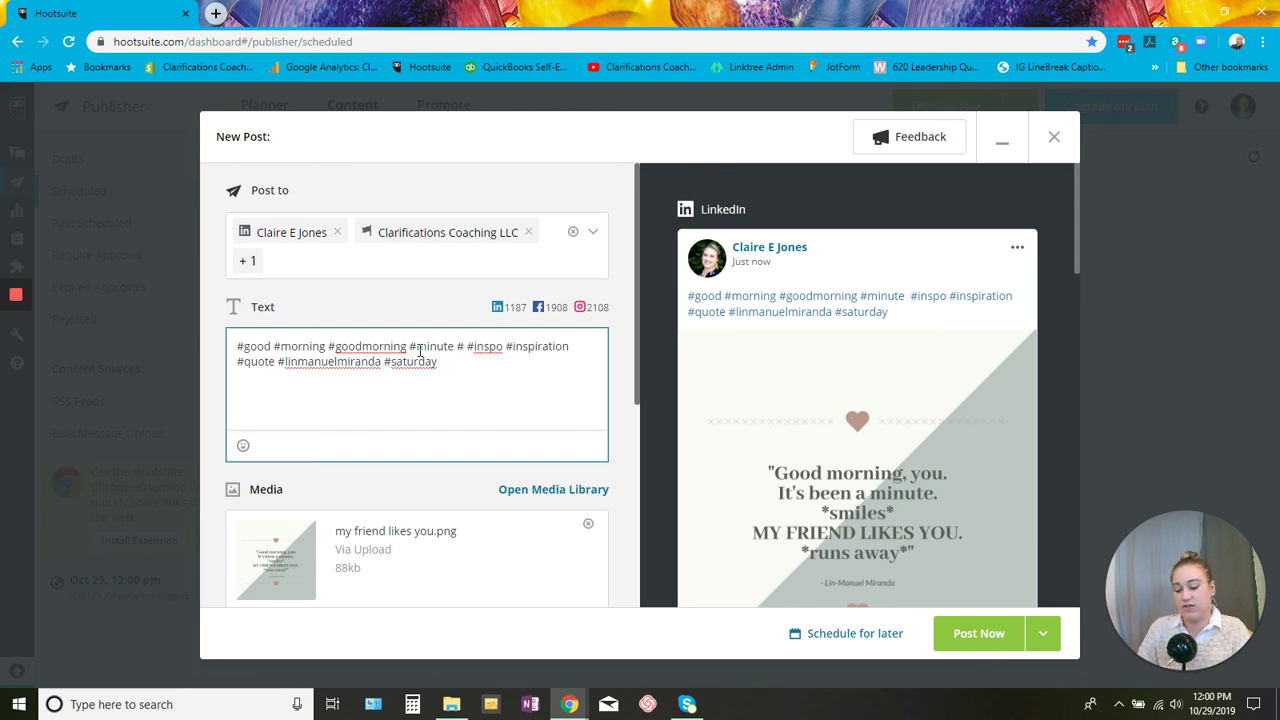
text(smiles)
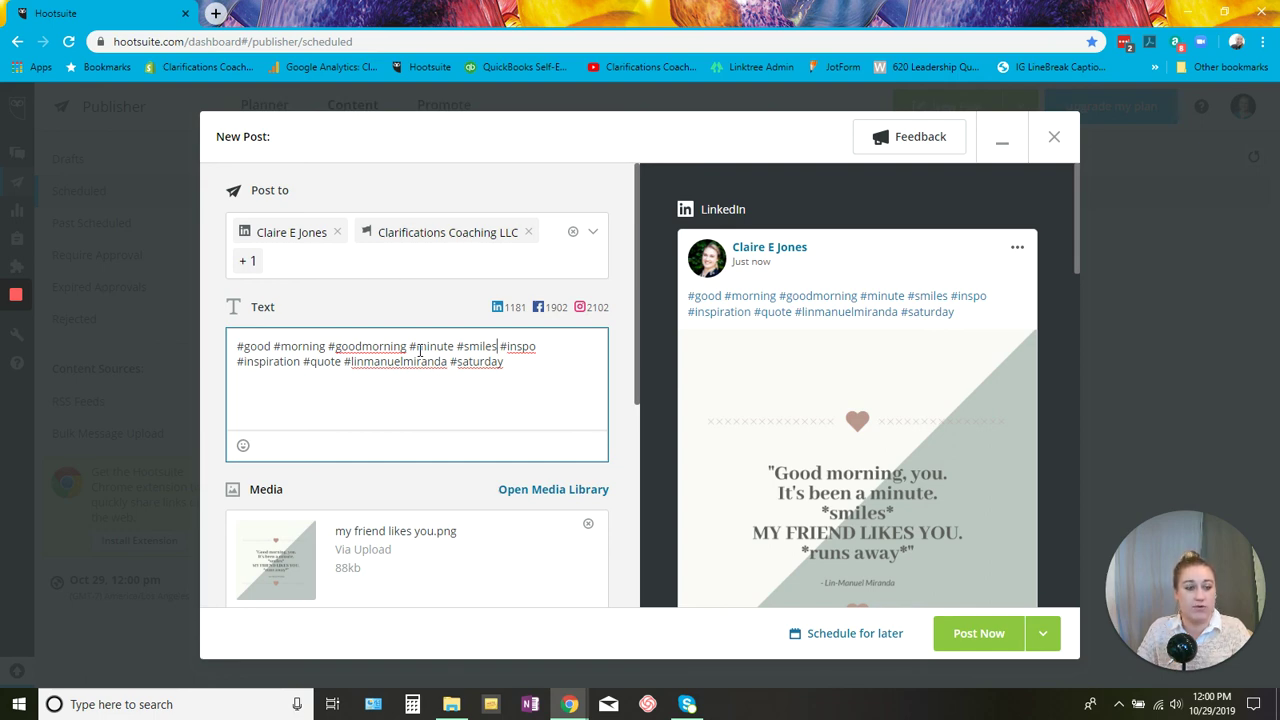
Add the hashtags "#myfriend #friend #myfriendlikesyou" between "#smiles" and "#inspo" in the post text, keeping single spaces between hashtags.
text(#)
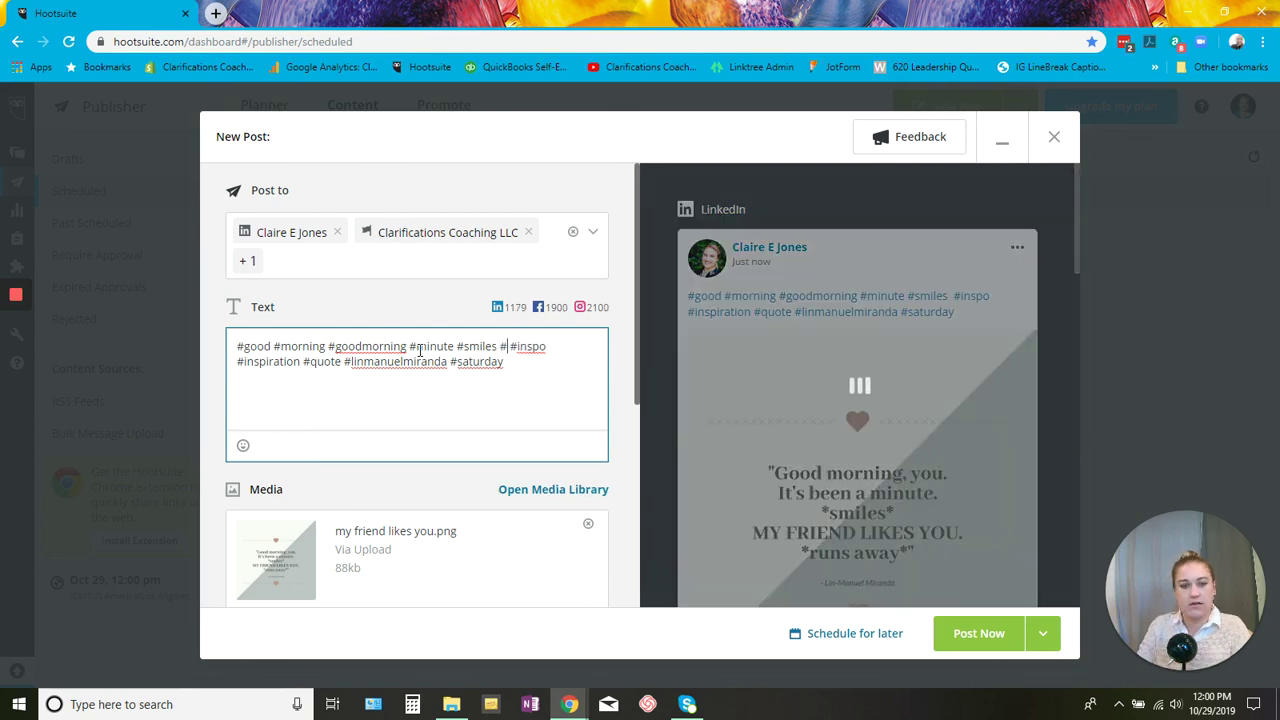
text(myfroie)
key(BackSpace)
key(BackSpace)
key(BackSpace)
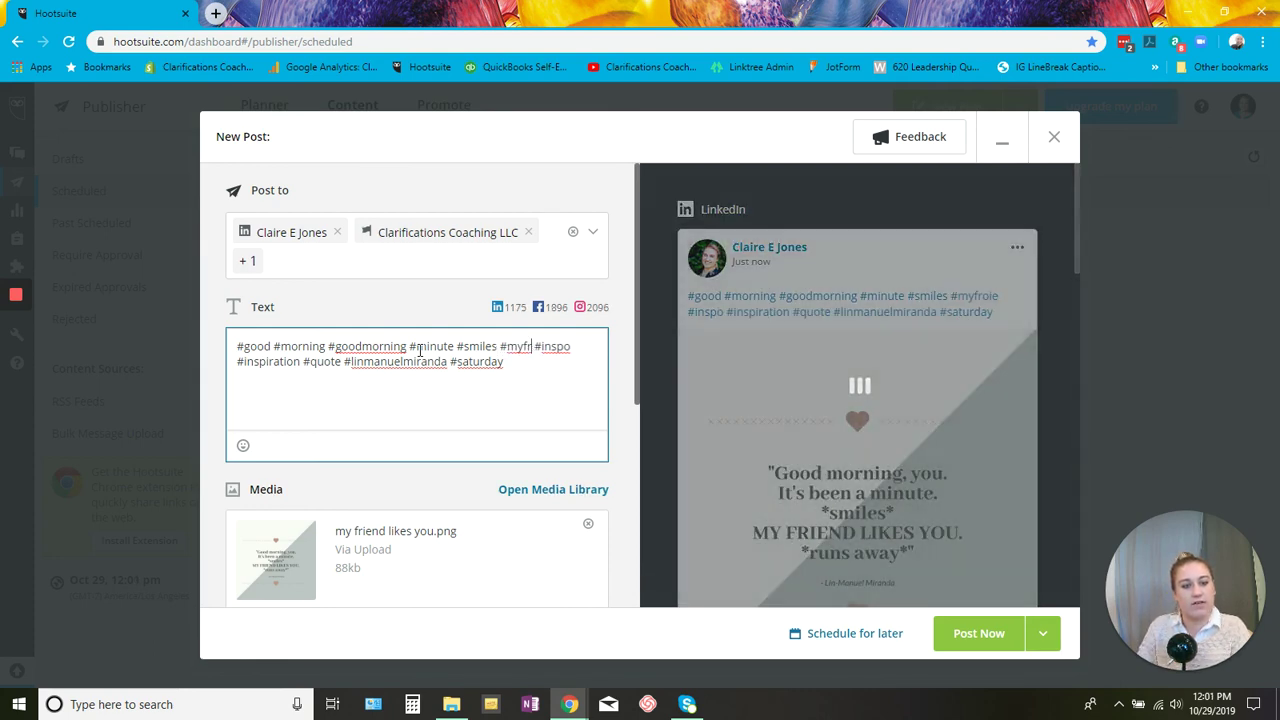
text(iend #frien)
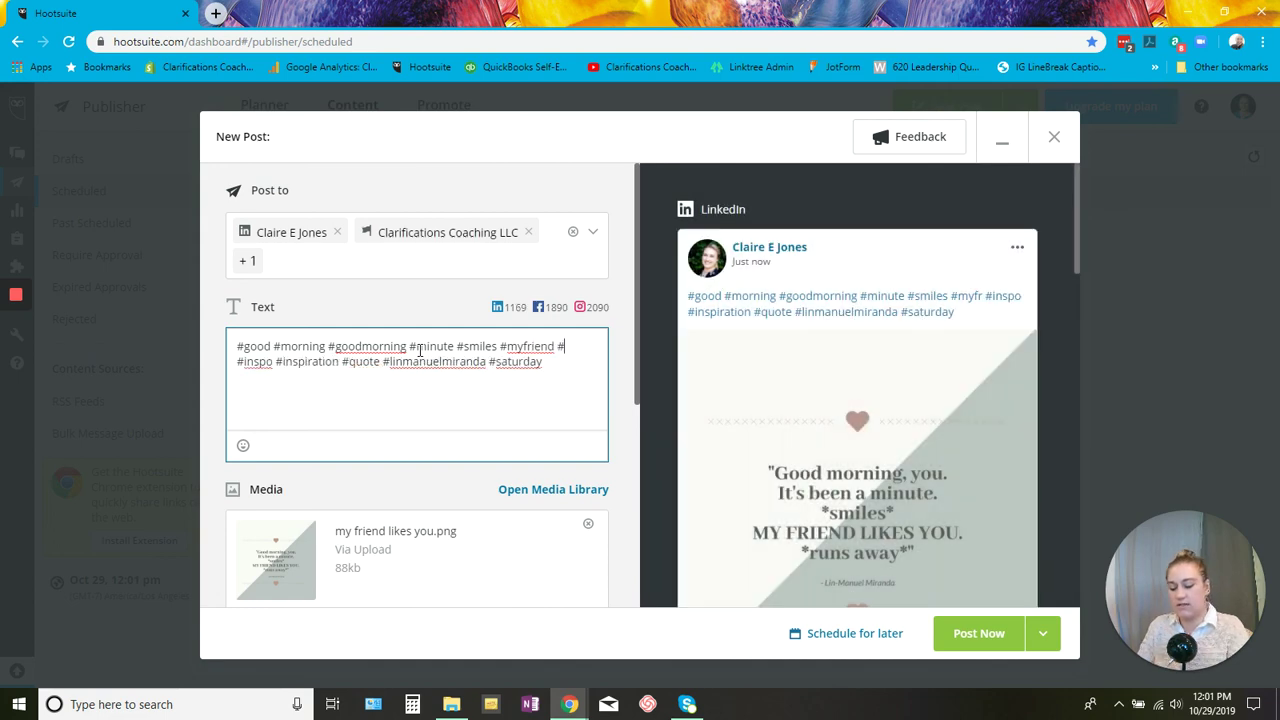
text(d #)
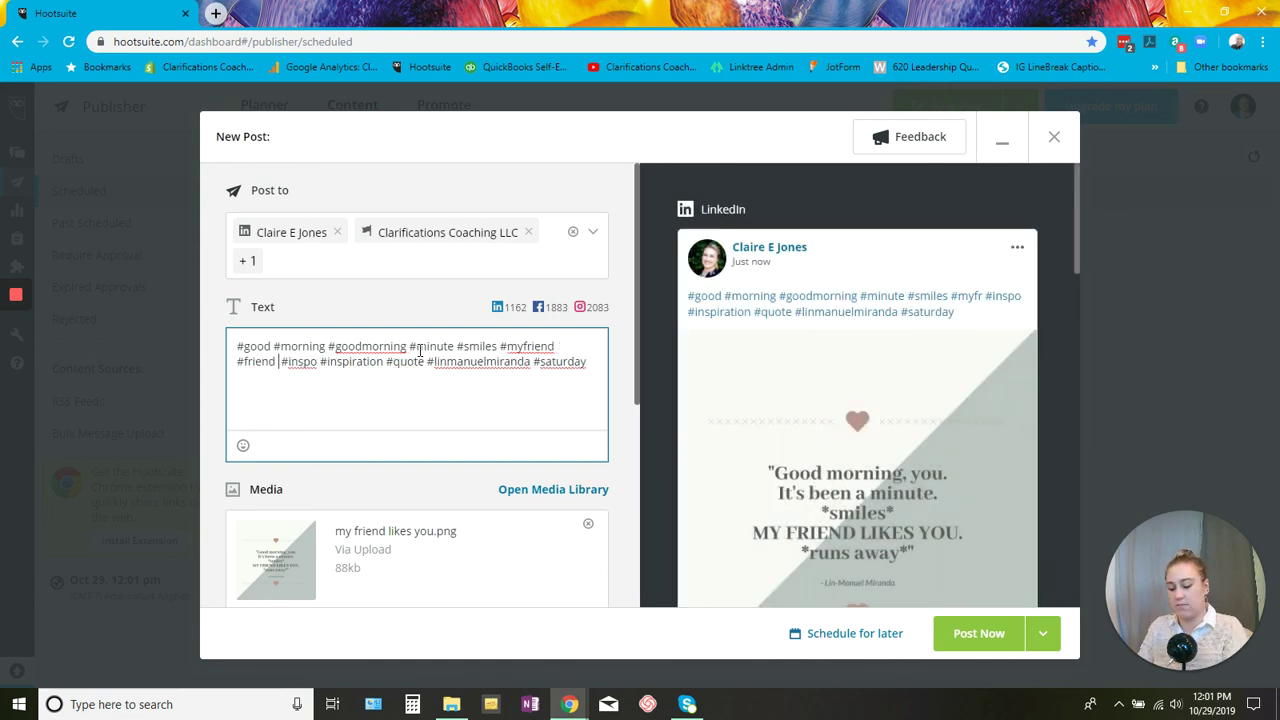
text(myfriend #)
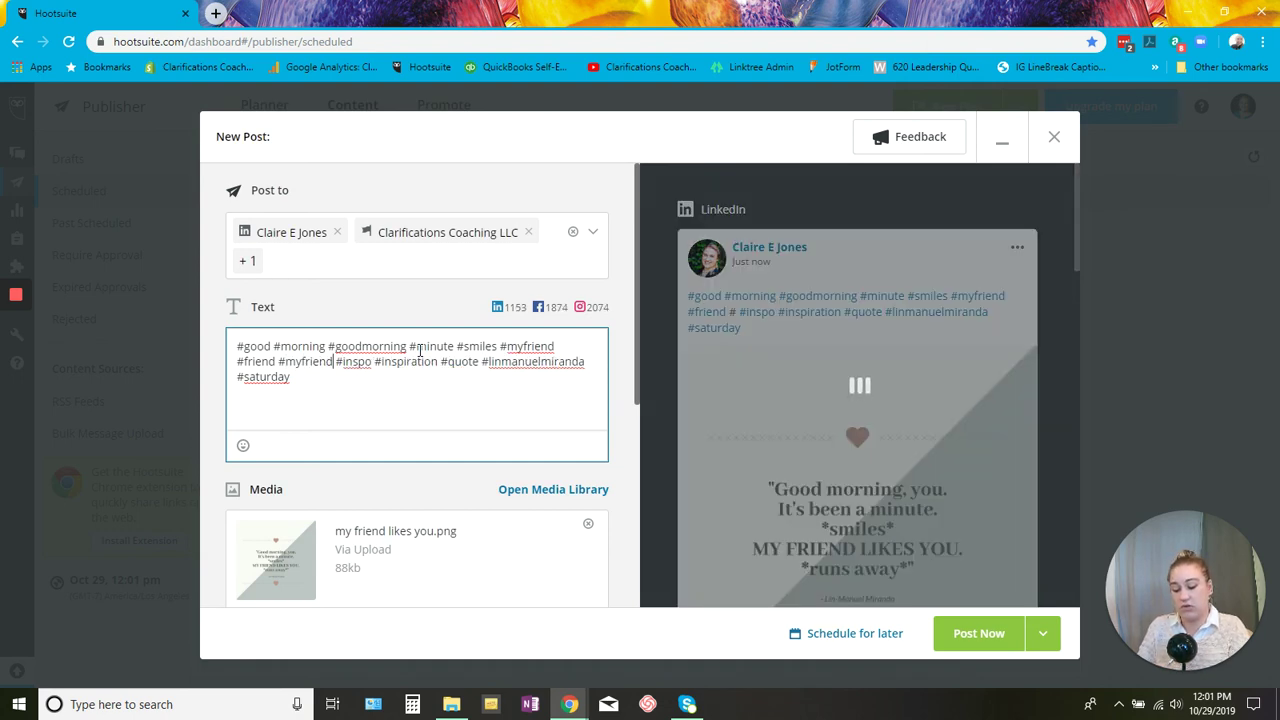
text(likesyou)
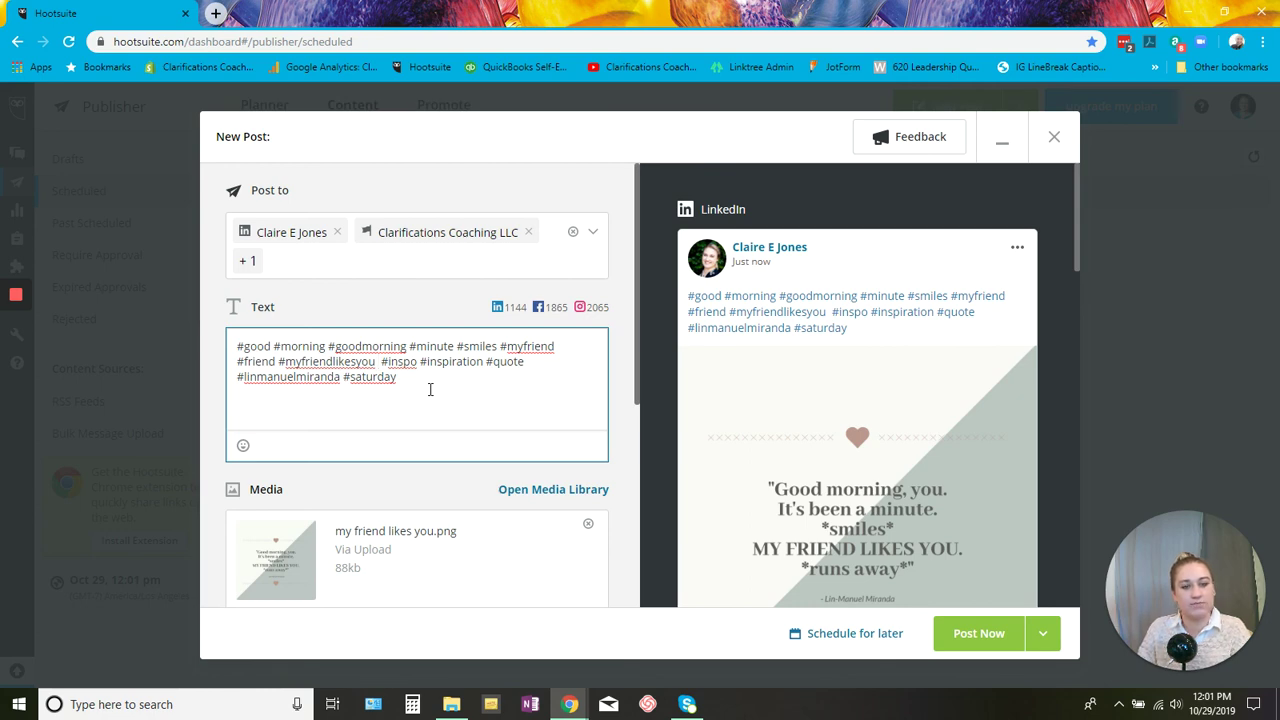
key(BackSpace)
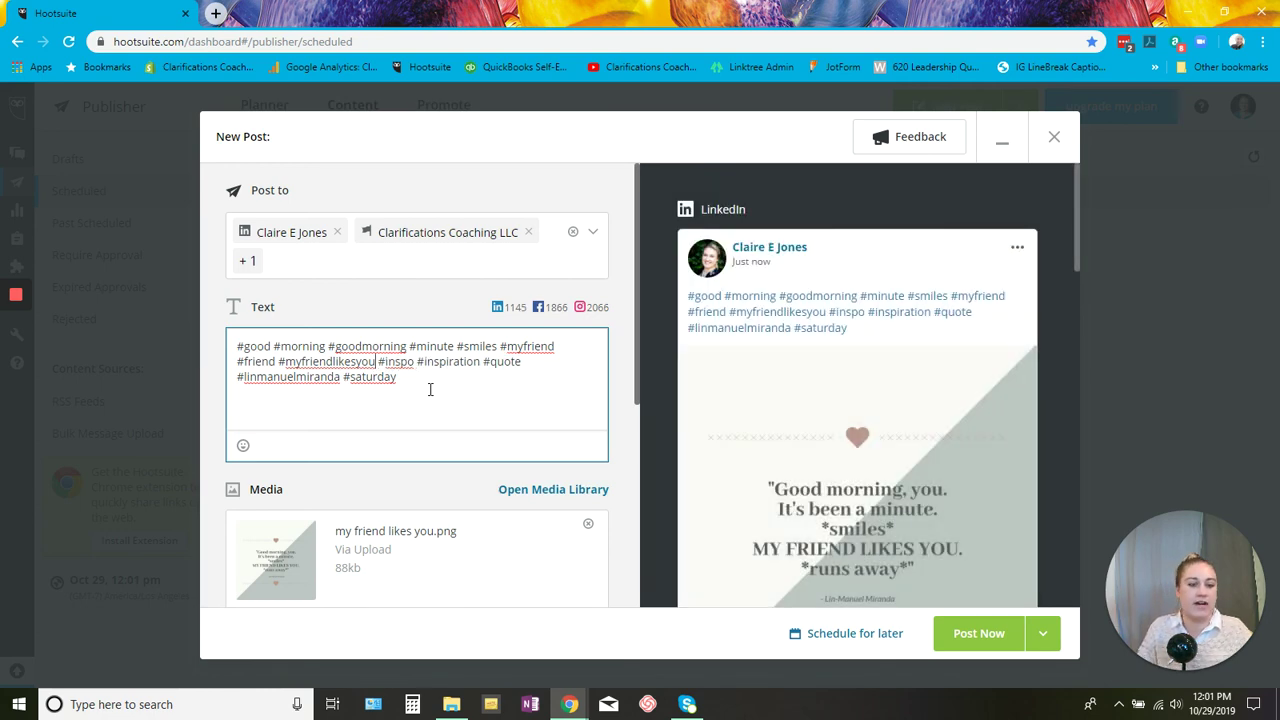
Schedule the post to all three networks for Saturday, November 2 at 8:00 AM.
click(1042, 633)
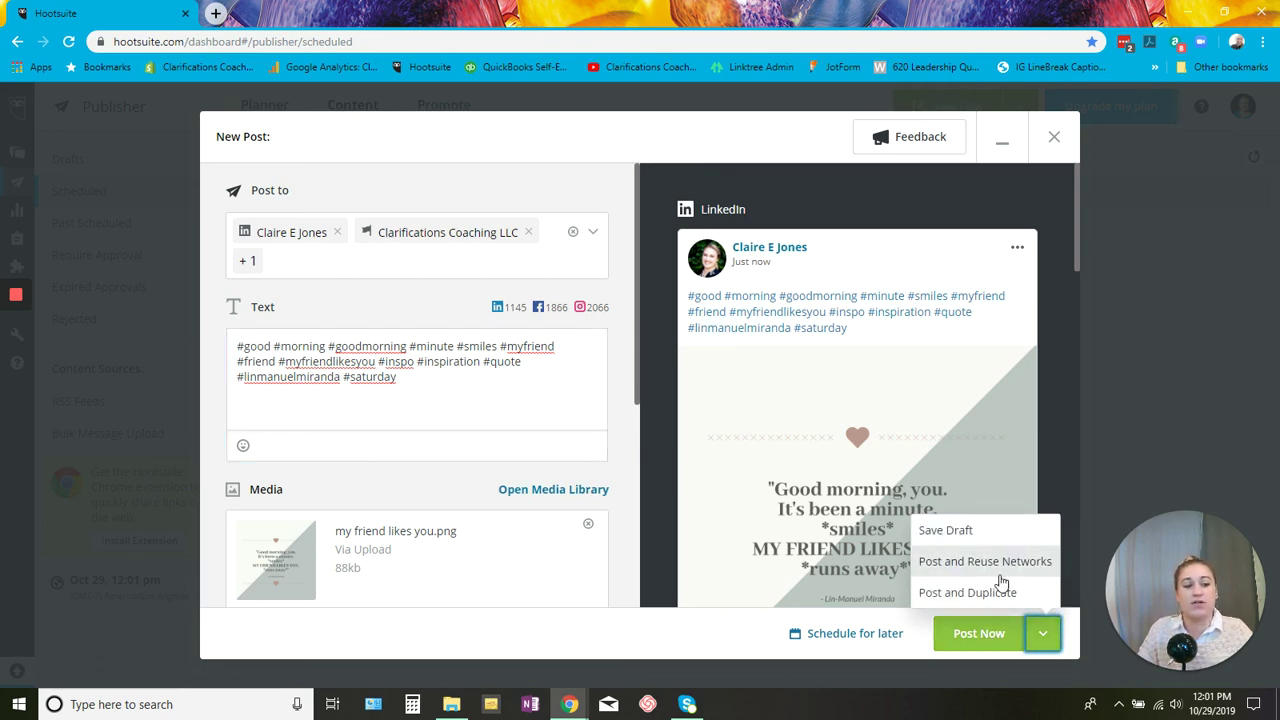
click(840, 641)
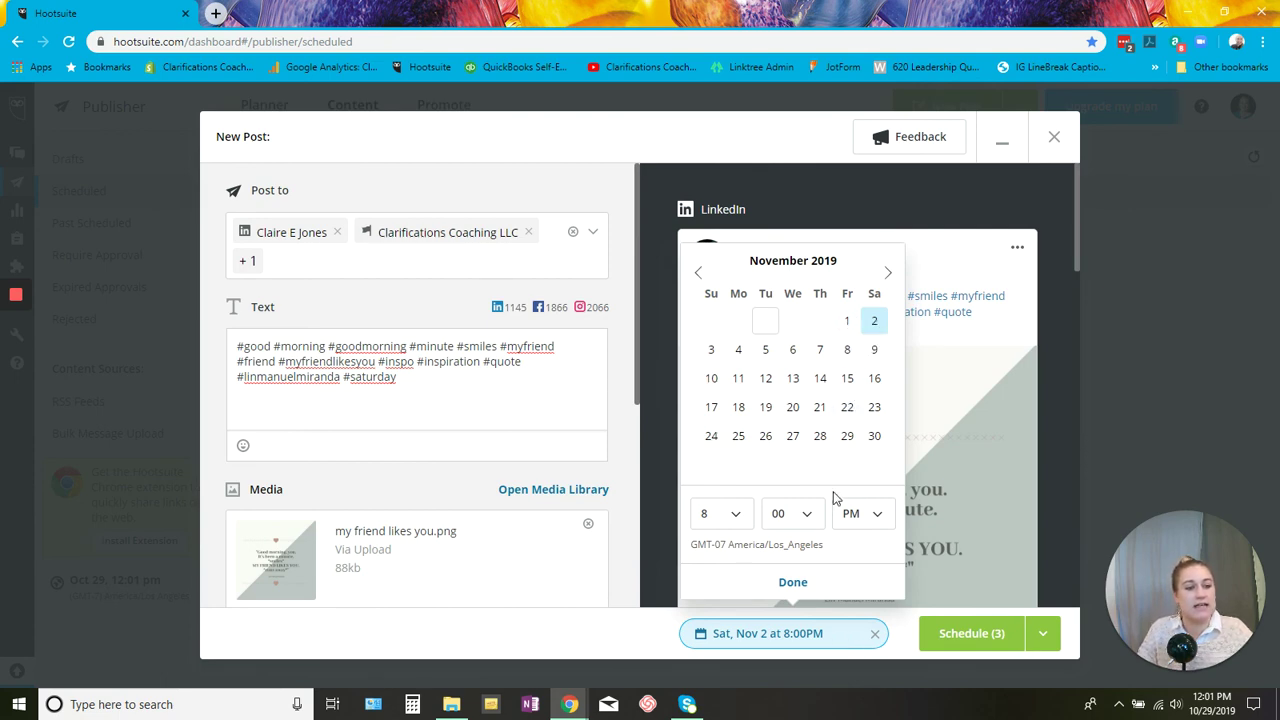
click(851, 514)
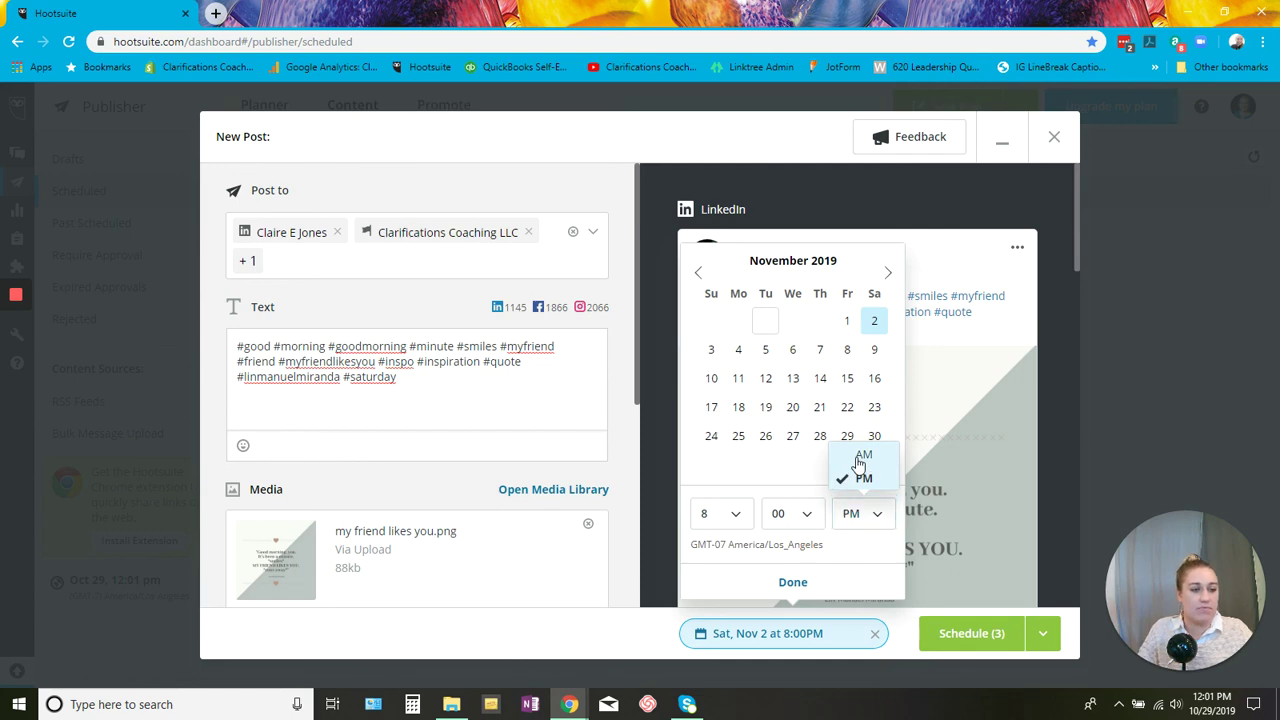
click(862, 457)
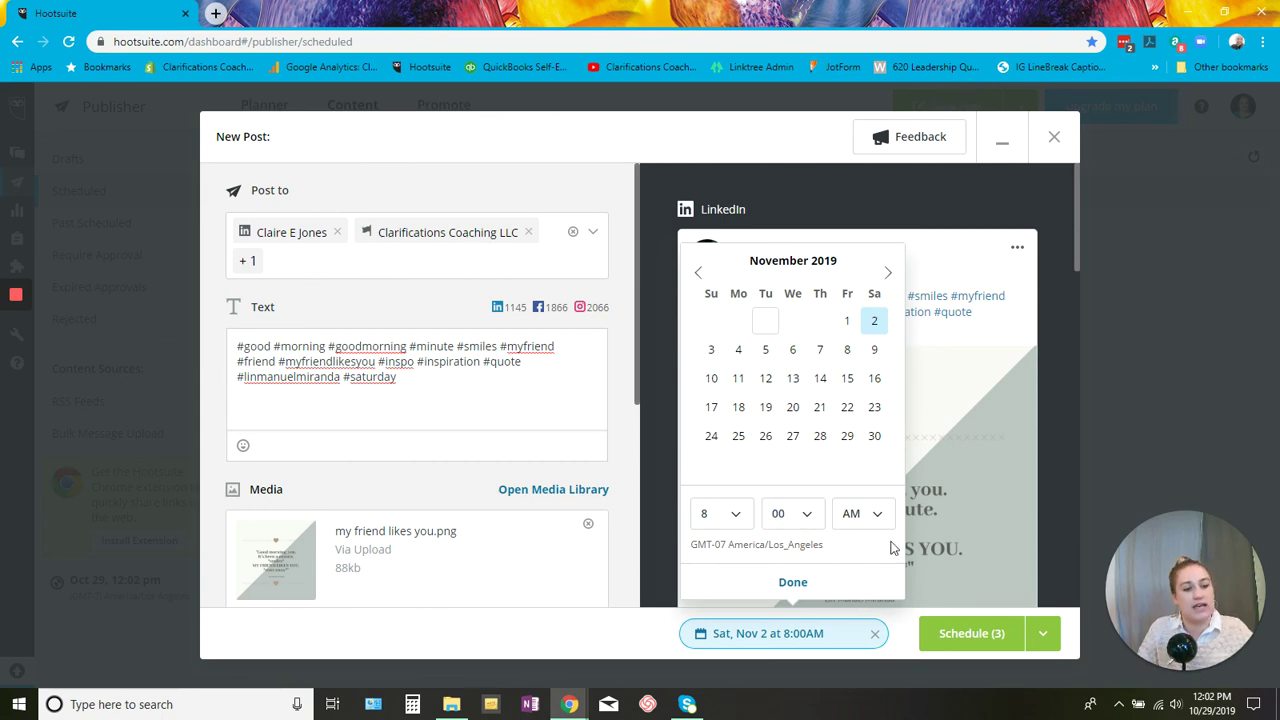
click(793, 582)
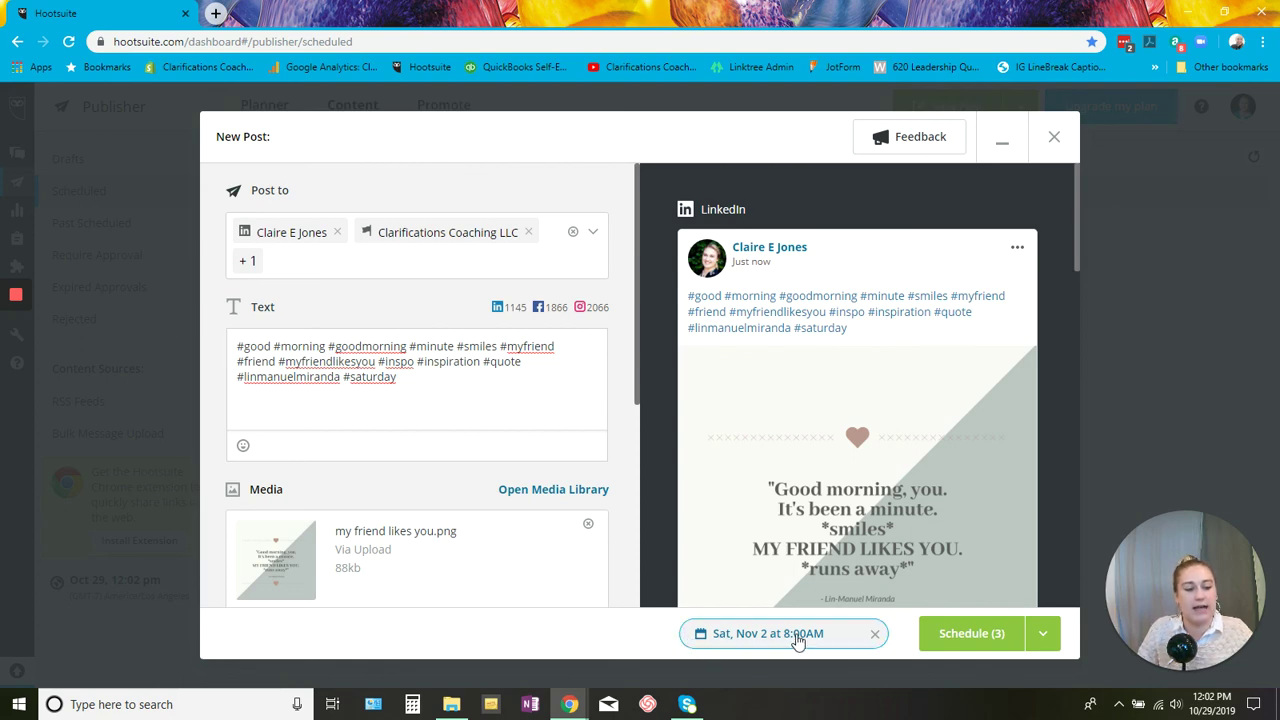
click(983, 637)
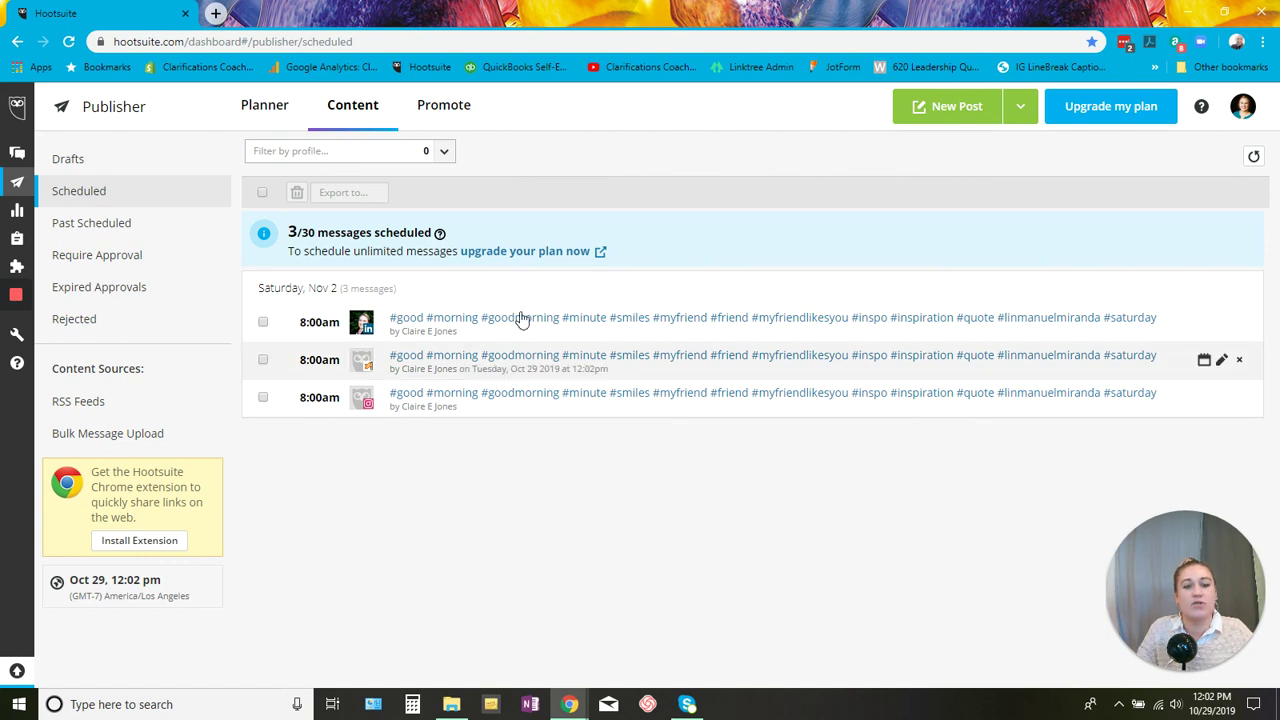
drag(315, 234, 292, 232)
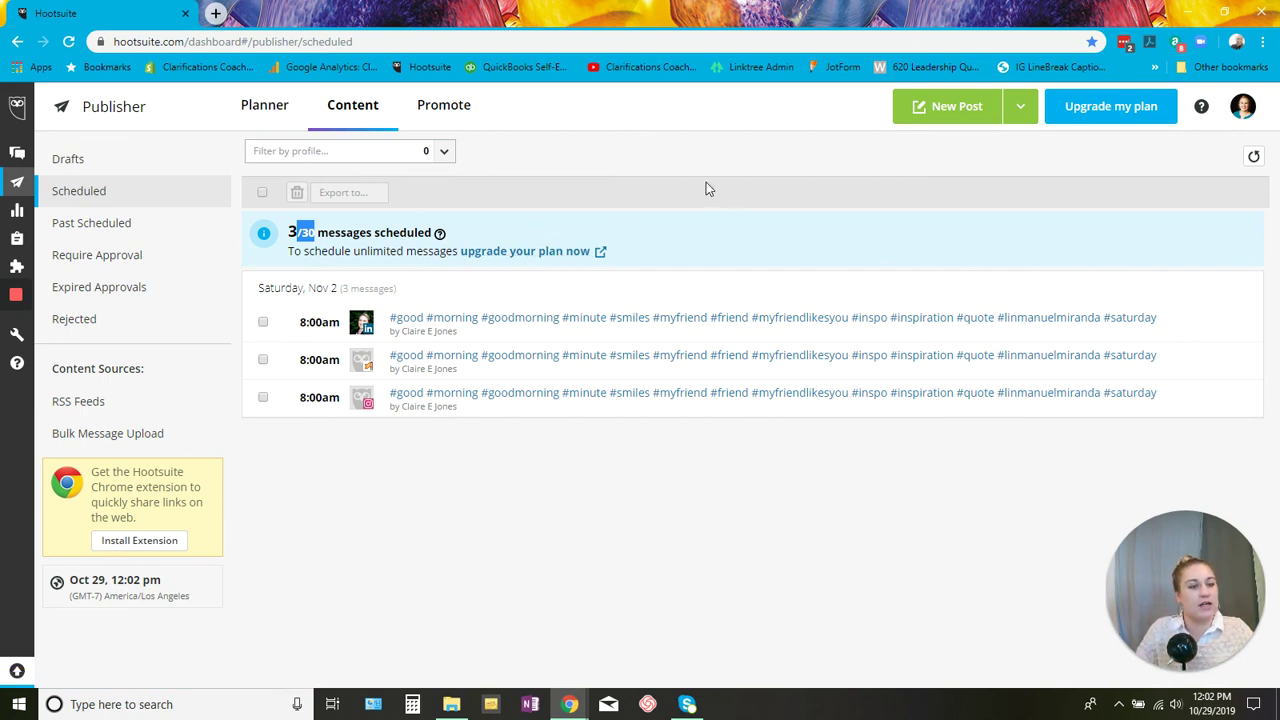
Start another new post and upload "the friend was me.png" from the weekend quote posts folder as its media.
click(928, 108)
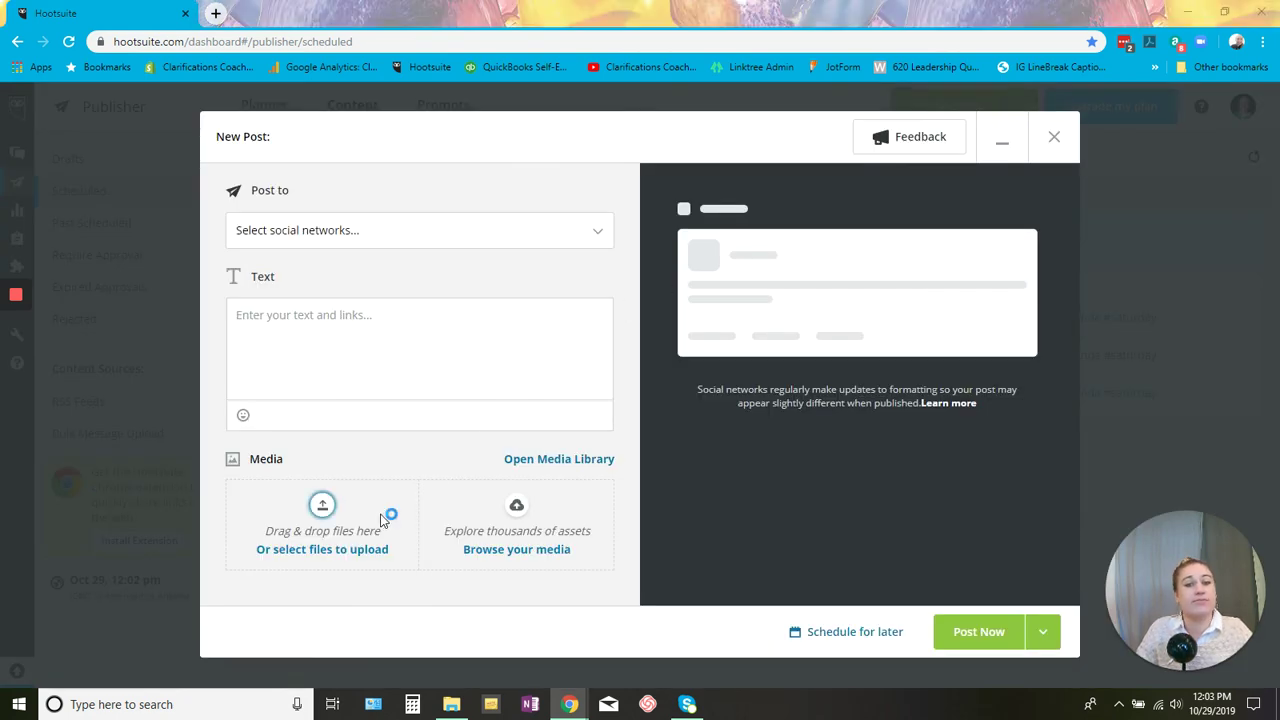
click(381, 519)
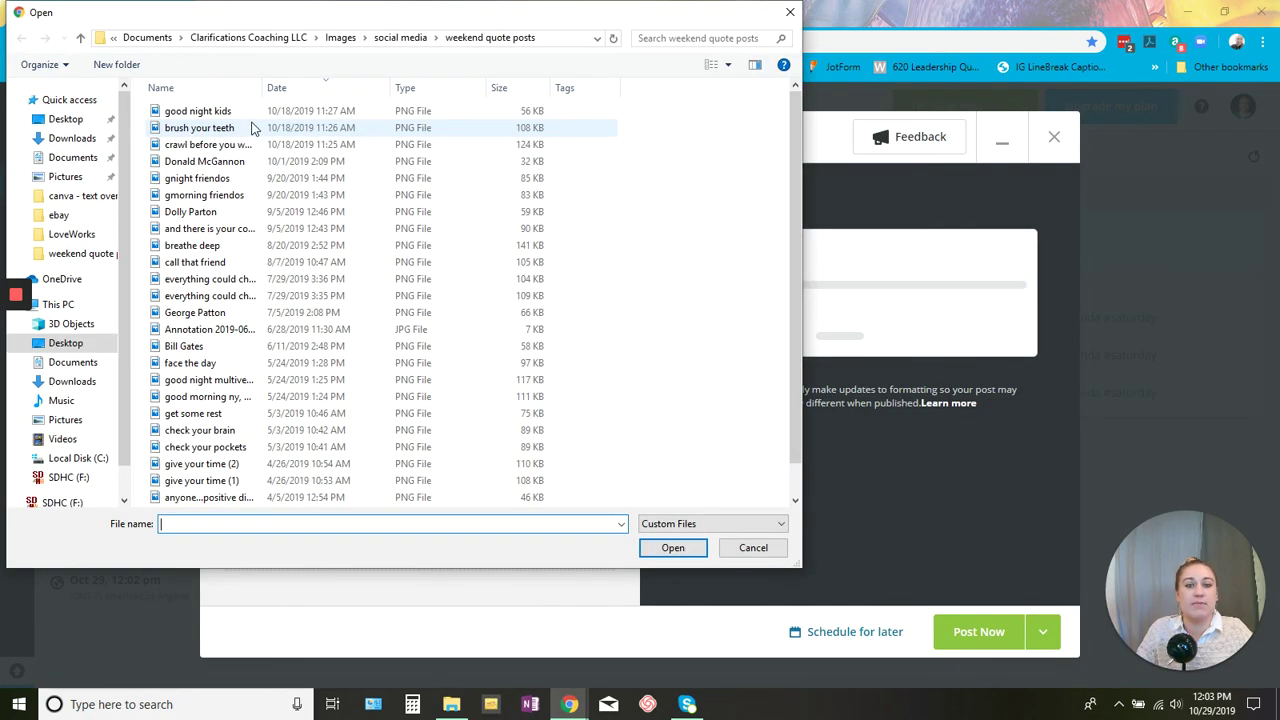
double_click(245, 113)
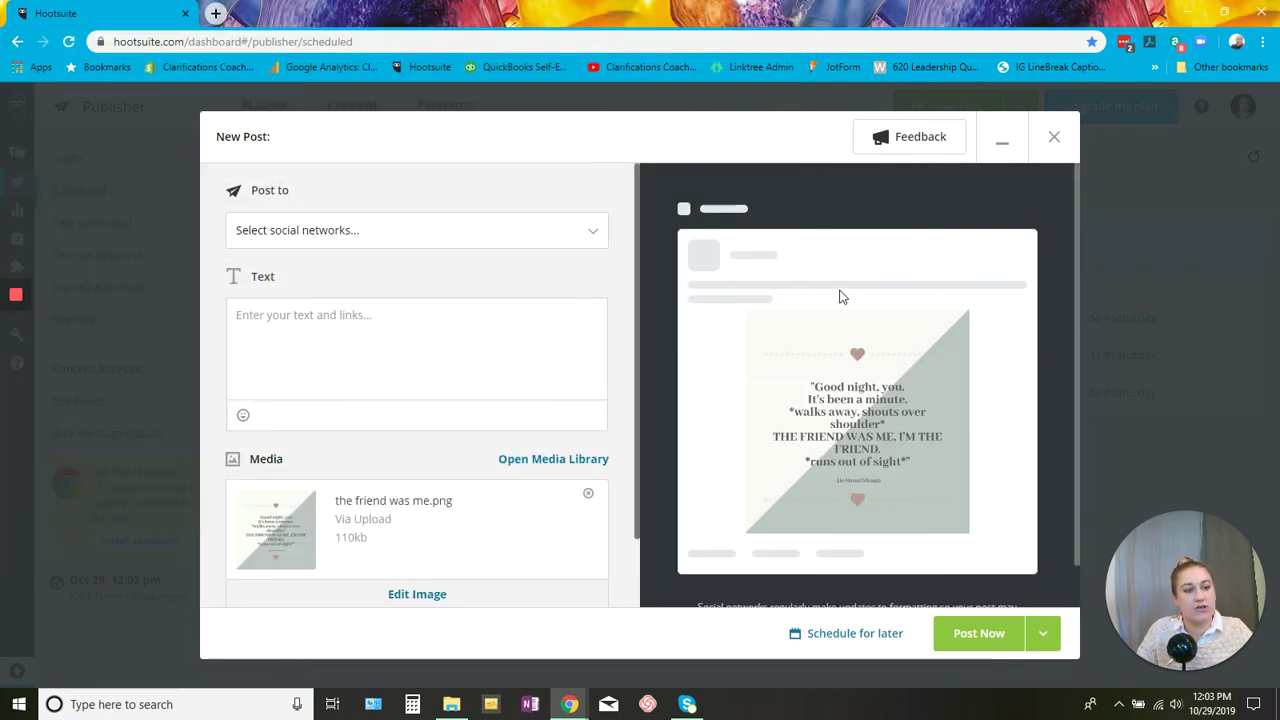
Select the personal LinkedIn profile, the Clarifications Coaching LLC Facebook page and the clarificationscoaching Instagram account as the post's destinations.
click(320, 236)
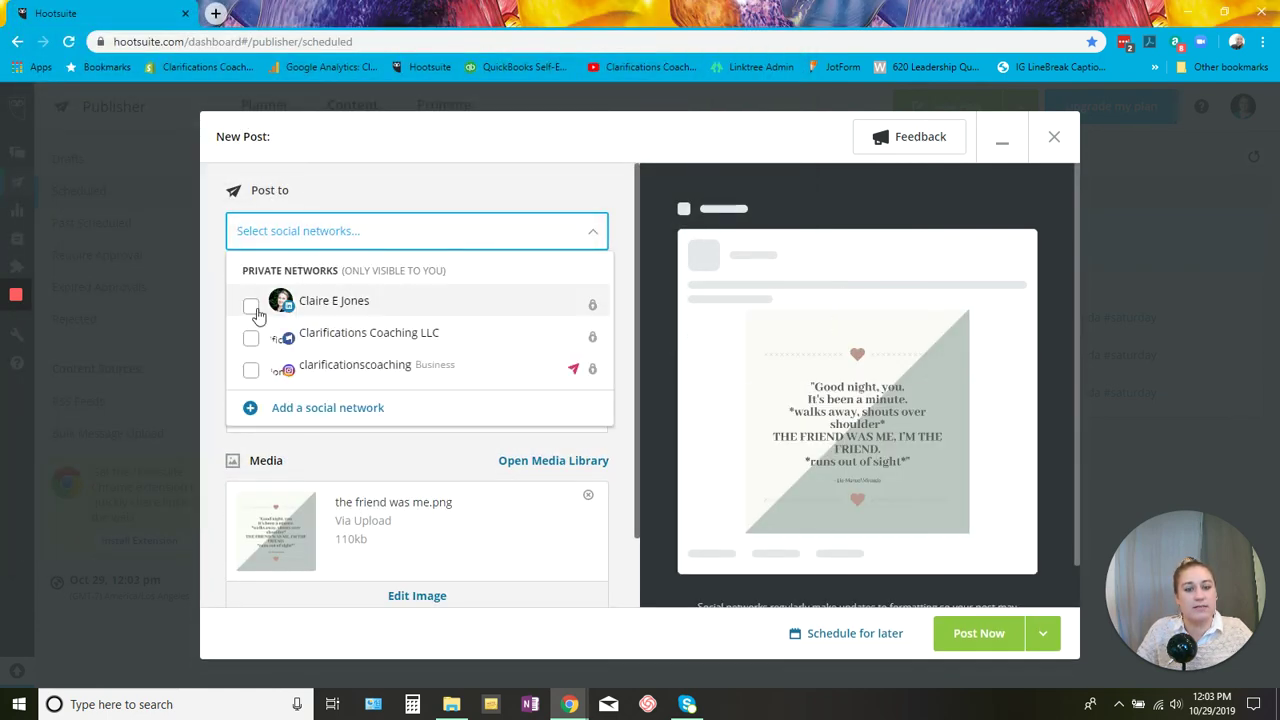
click(254, 308)
click(252, 340)
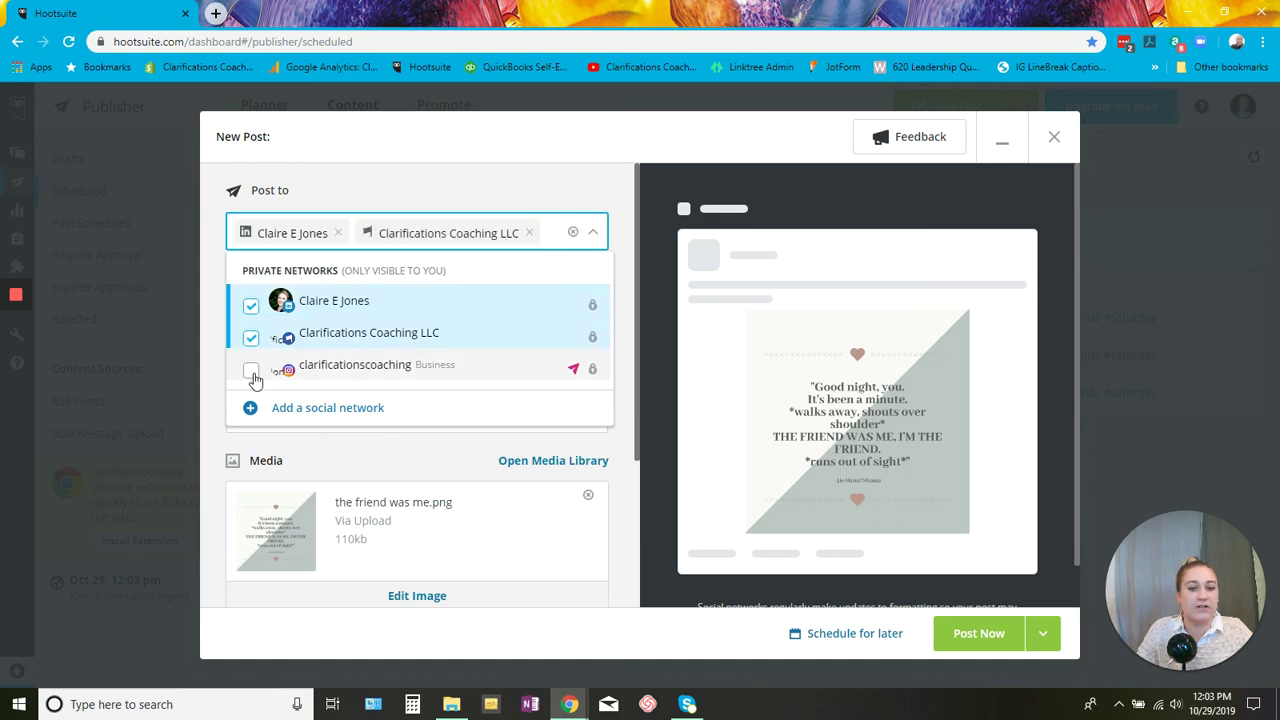
click(253, 372)
click(447, 478)
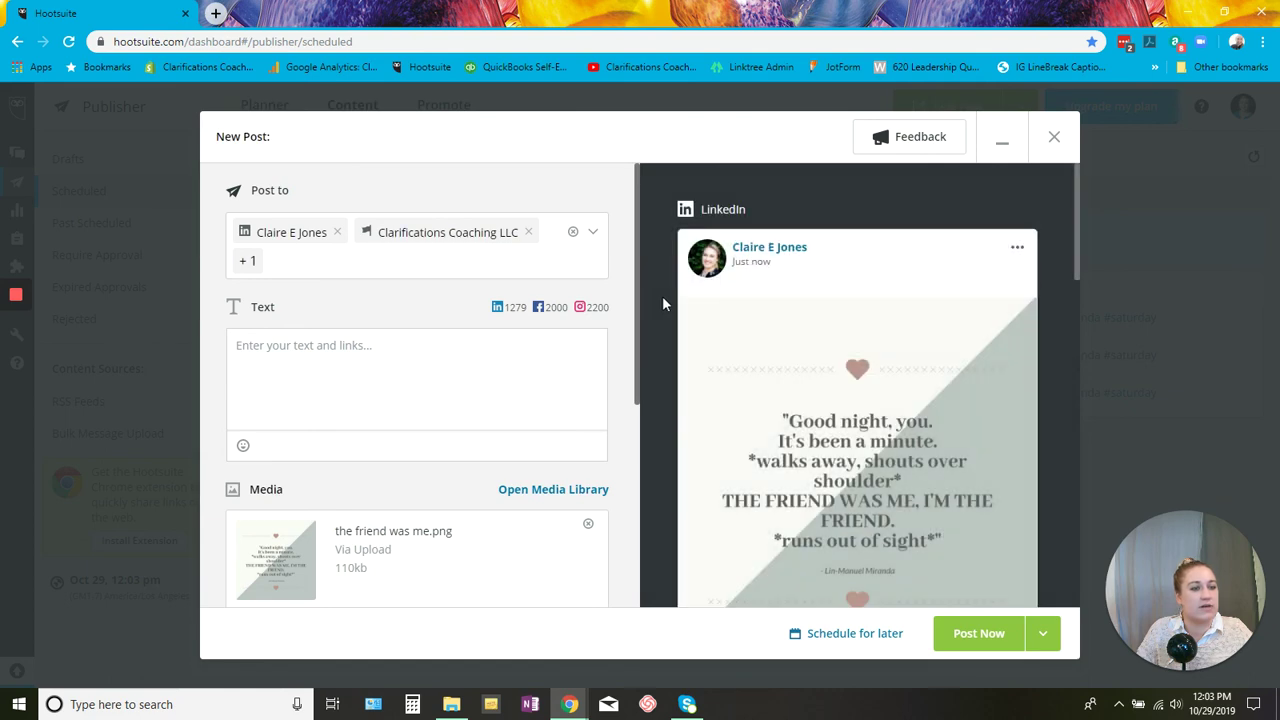
Enter the post text "#good #night #goodnight #kids #levelup #inspo #inspiration #quote #linmanuelmiranda #saturday".
scroll(658, 251, down, 3)
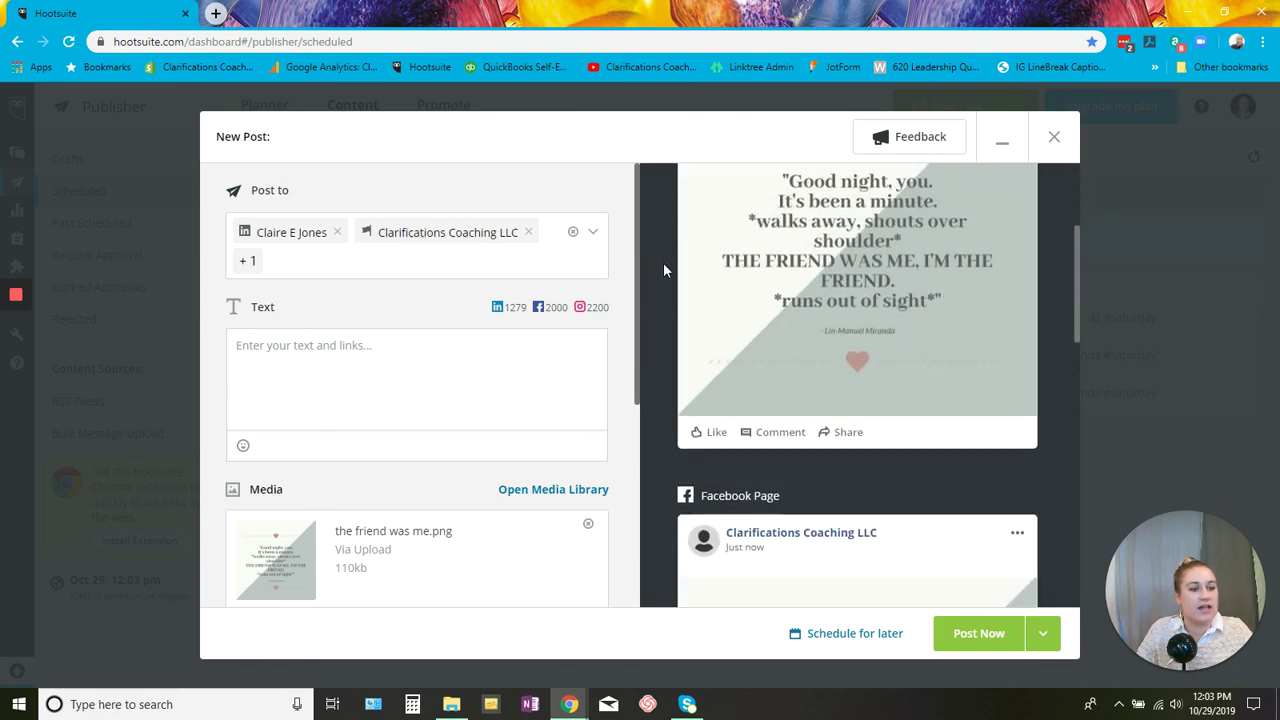
scroll(661, 340, down, 8)
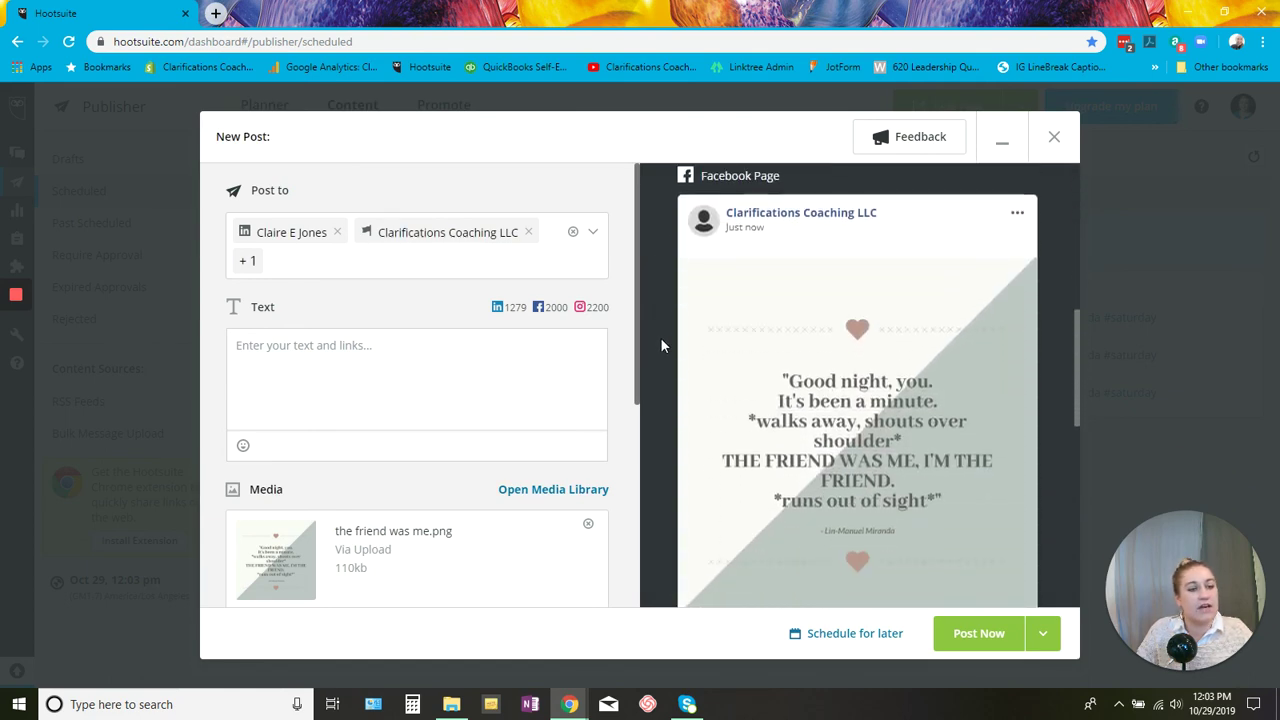
scroll(659, 347, down, 1)
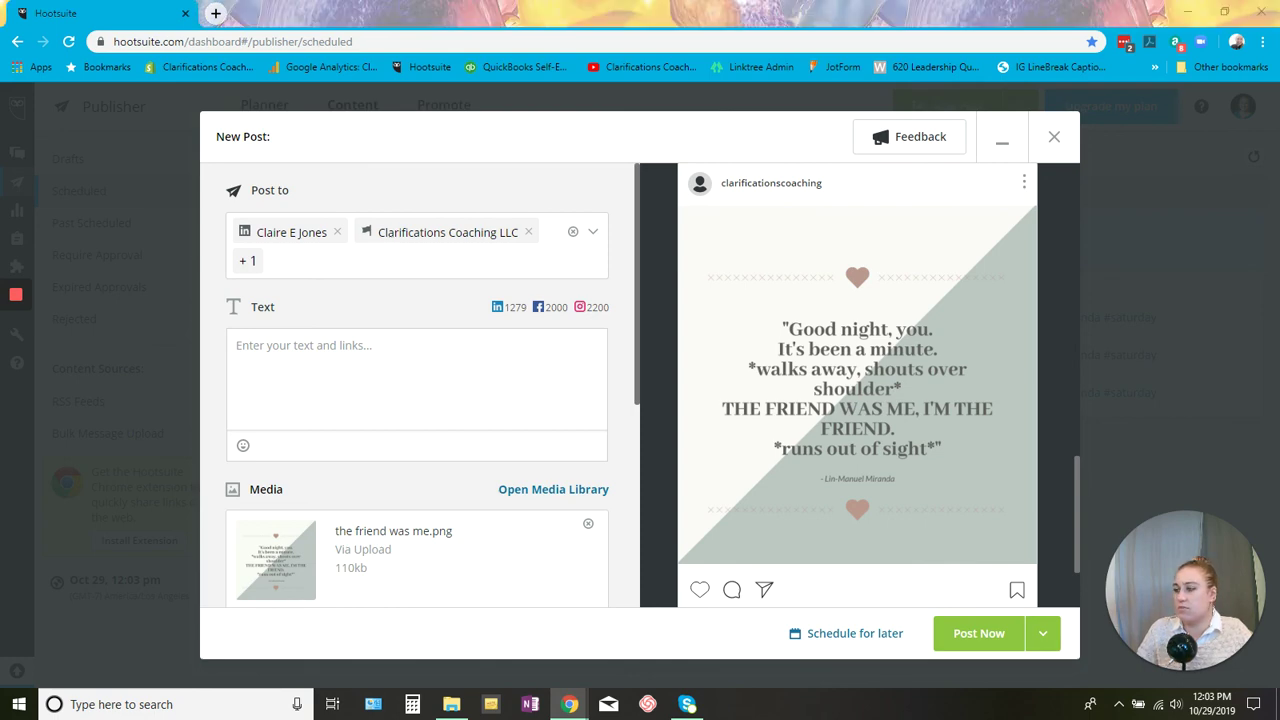
click(292, 388)
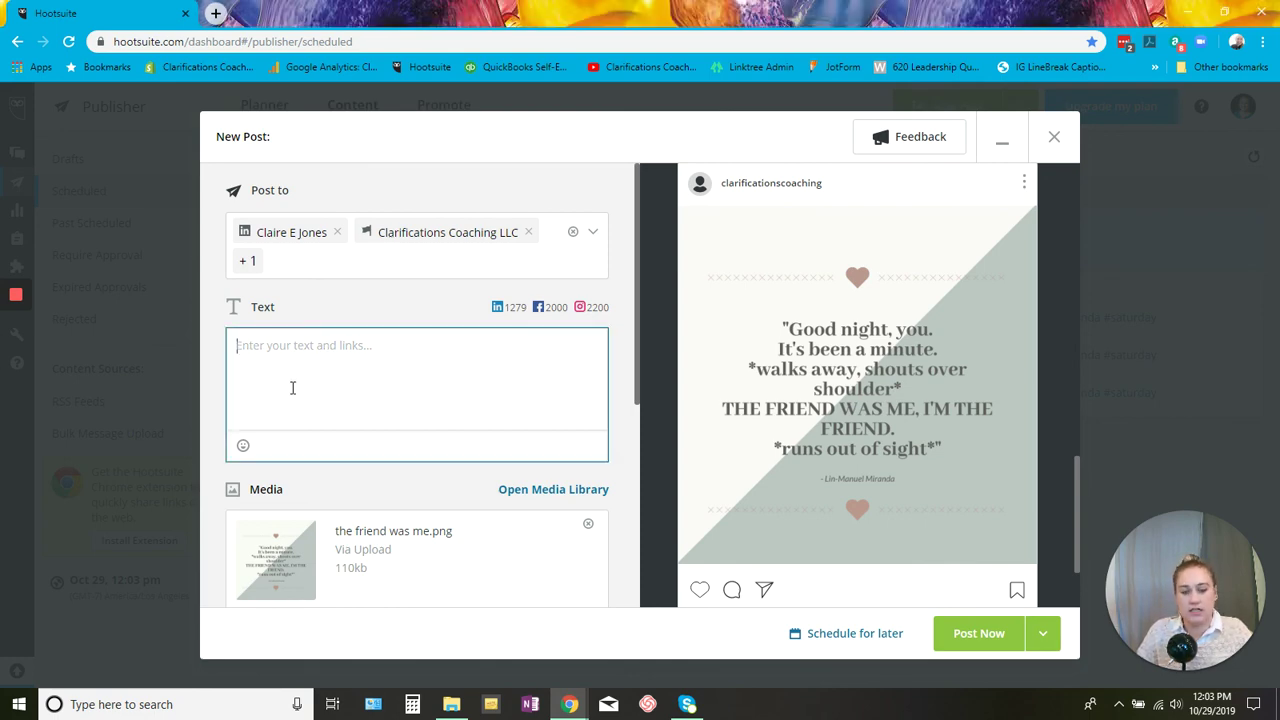
text(#good #night #goodnight #kids #levelup #inspo #inspiration #quote #linmanuelmiranda #saturday)
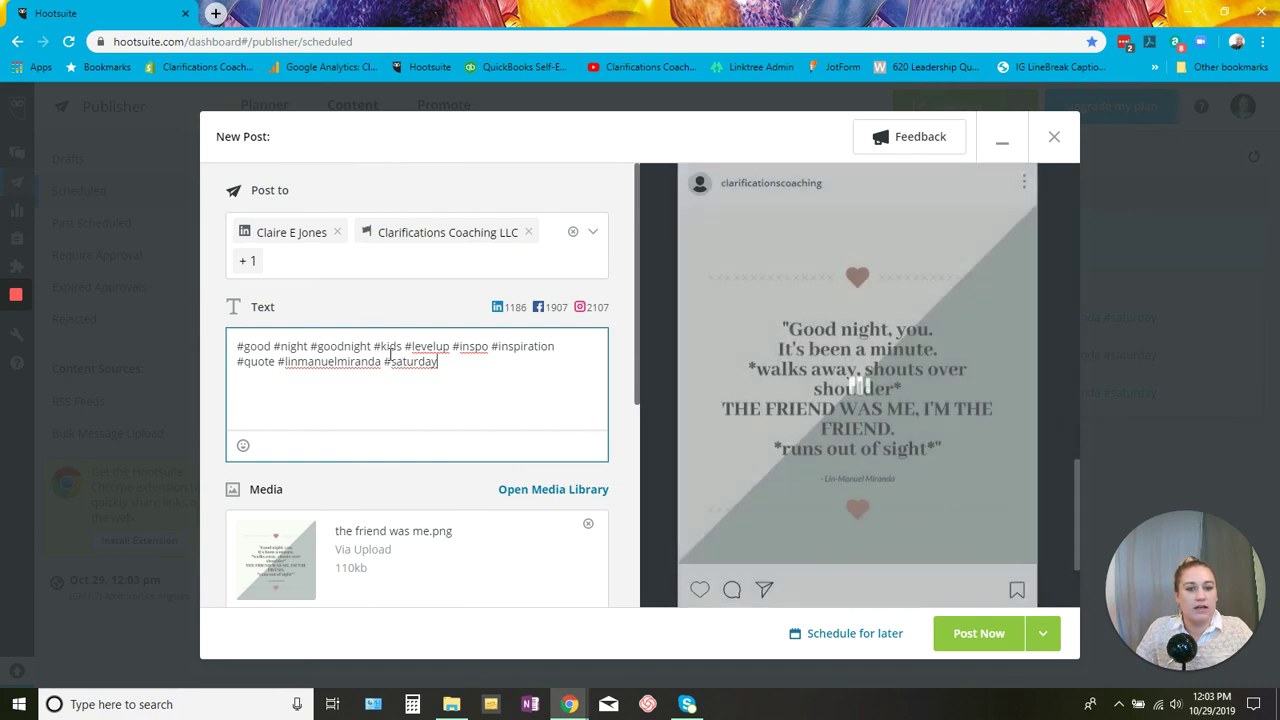
Replace the hashtags "#kids #levelup" in the post text with "#minute #myfriend #myfriendlikesyou #itme".
drag(381, 346, 450, 347)
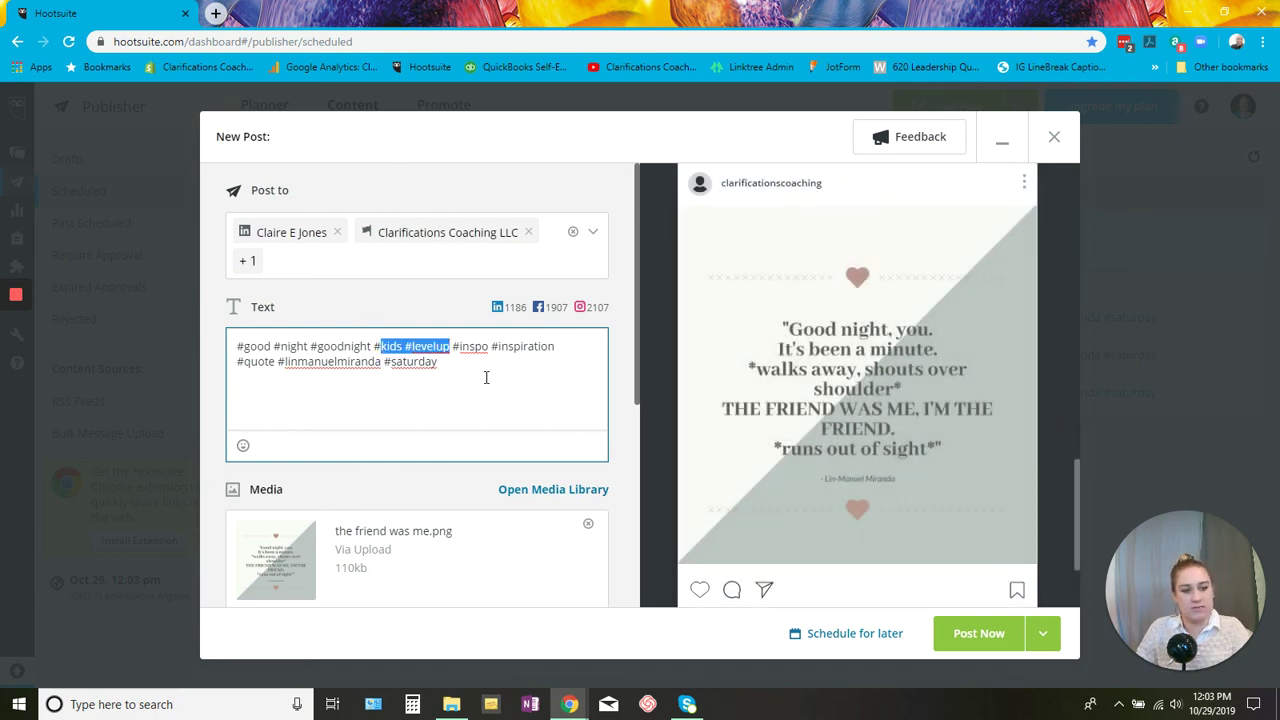
text(minute #)
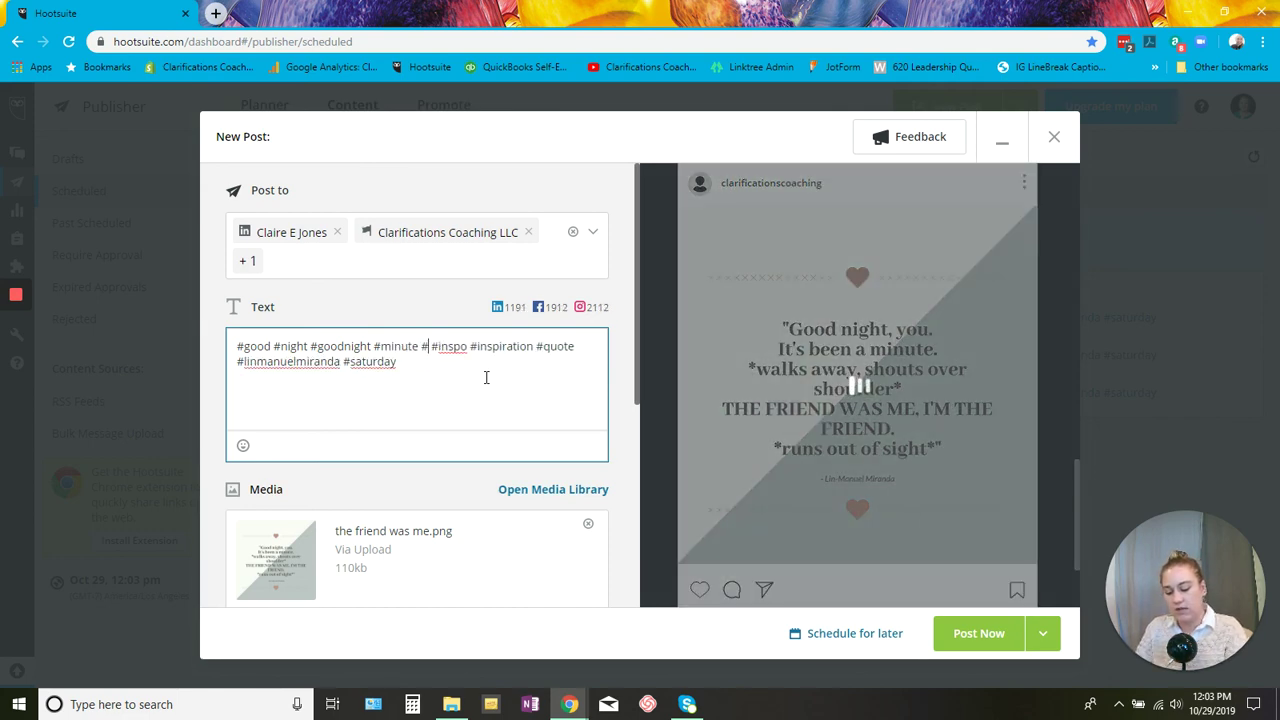
text(myfriend #)
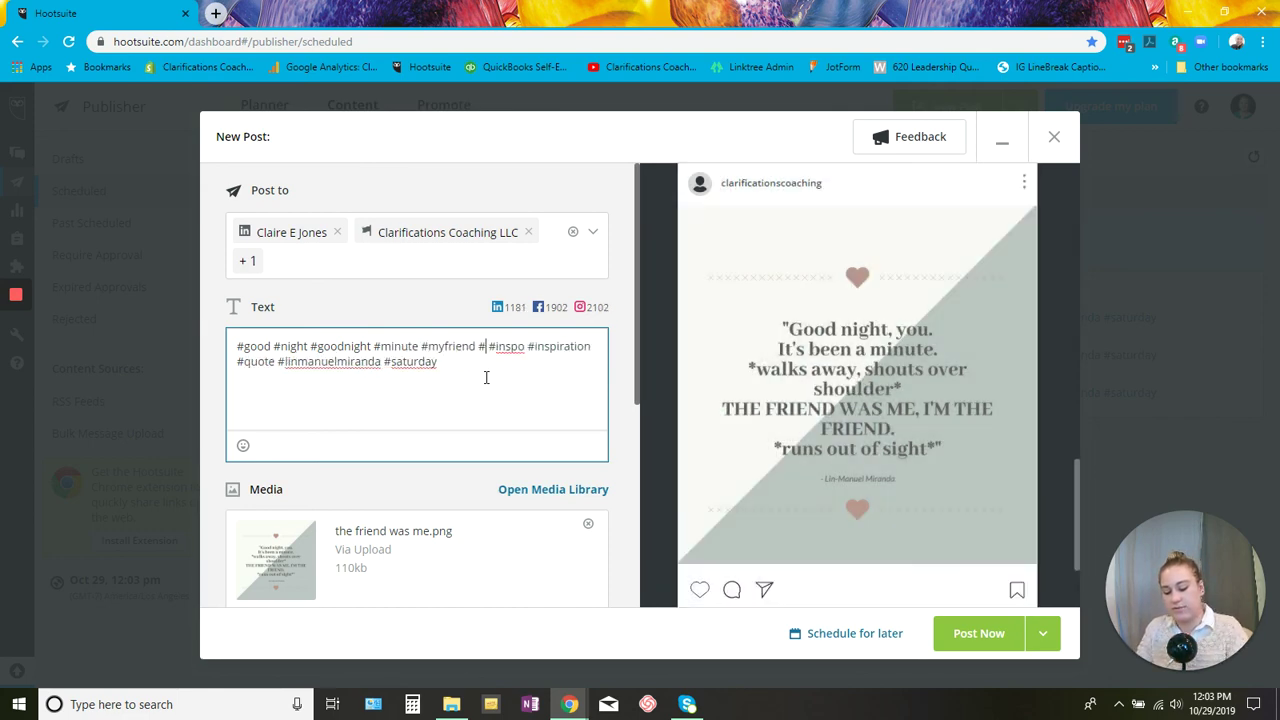
text(myfriend)
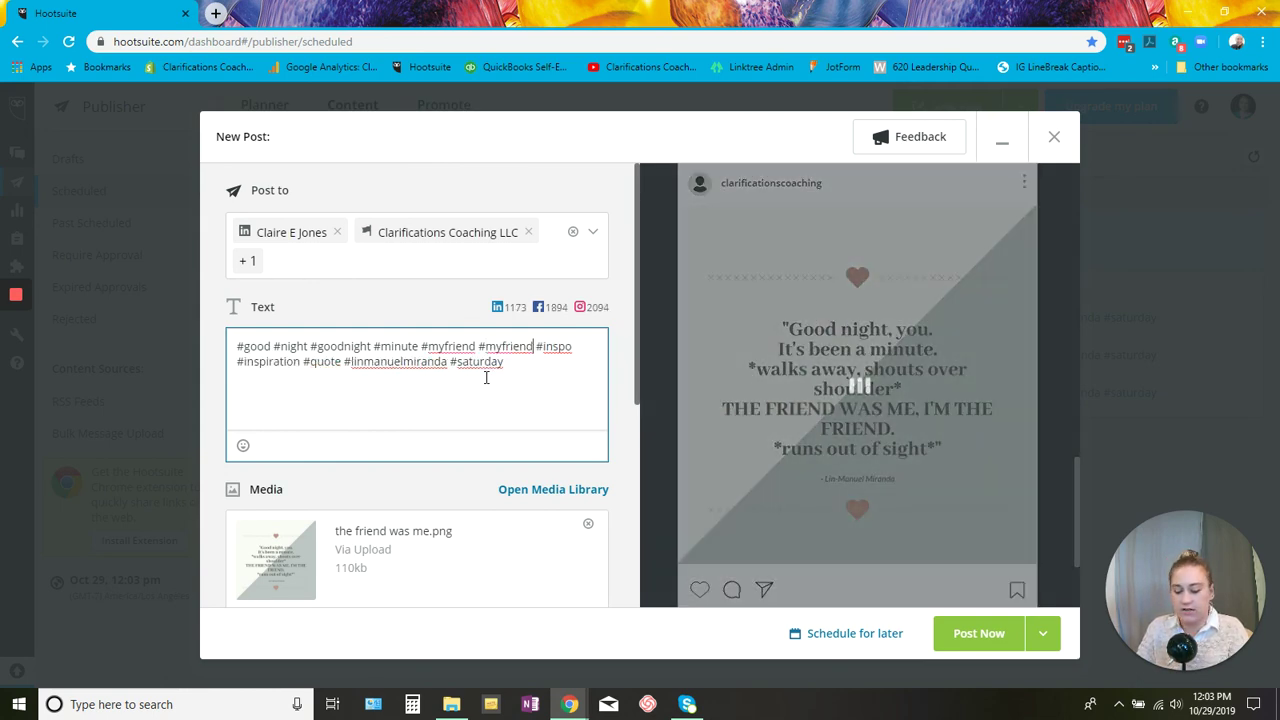
text(likesyou #)
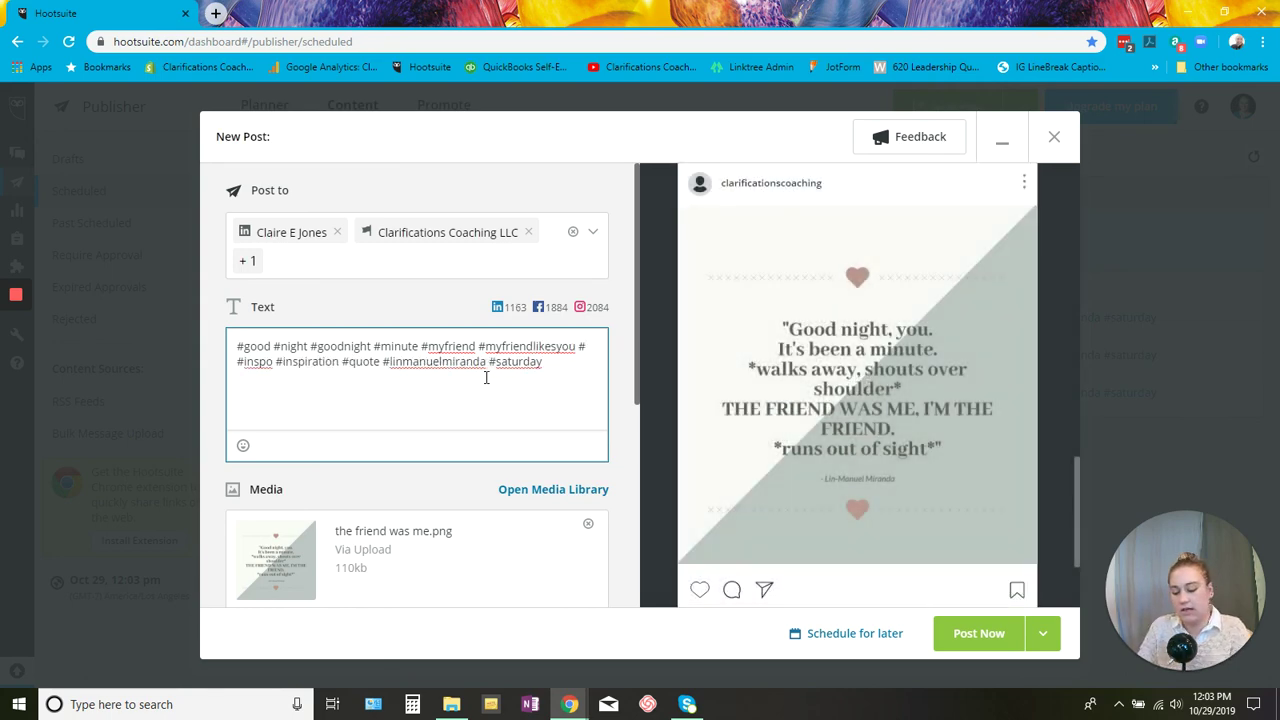
text(itme)
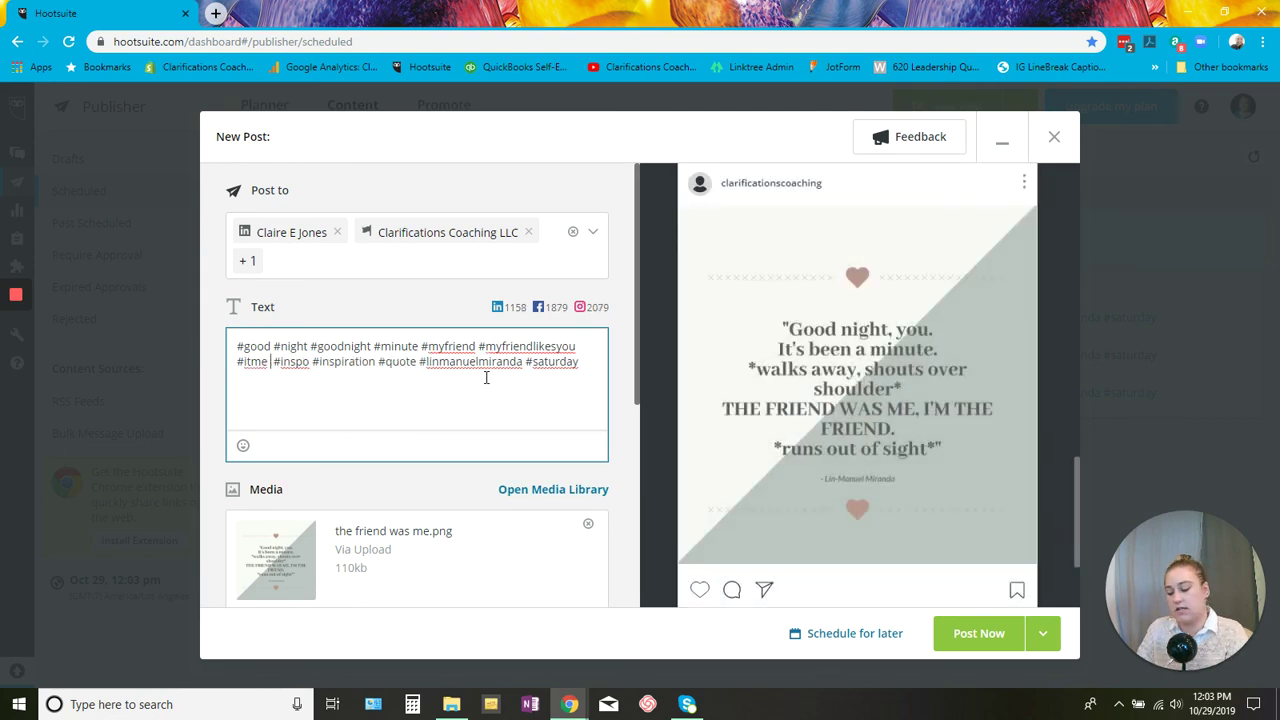
text( #)
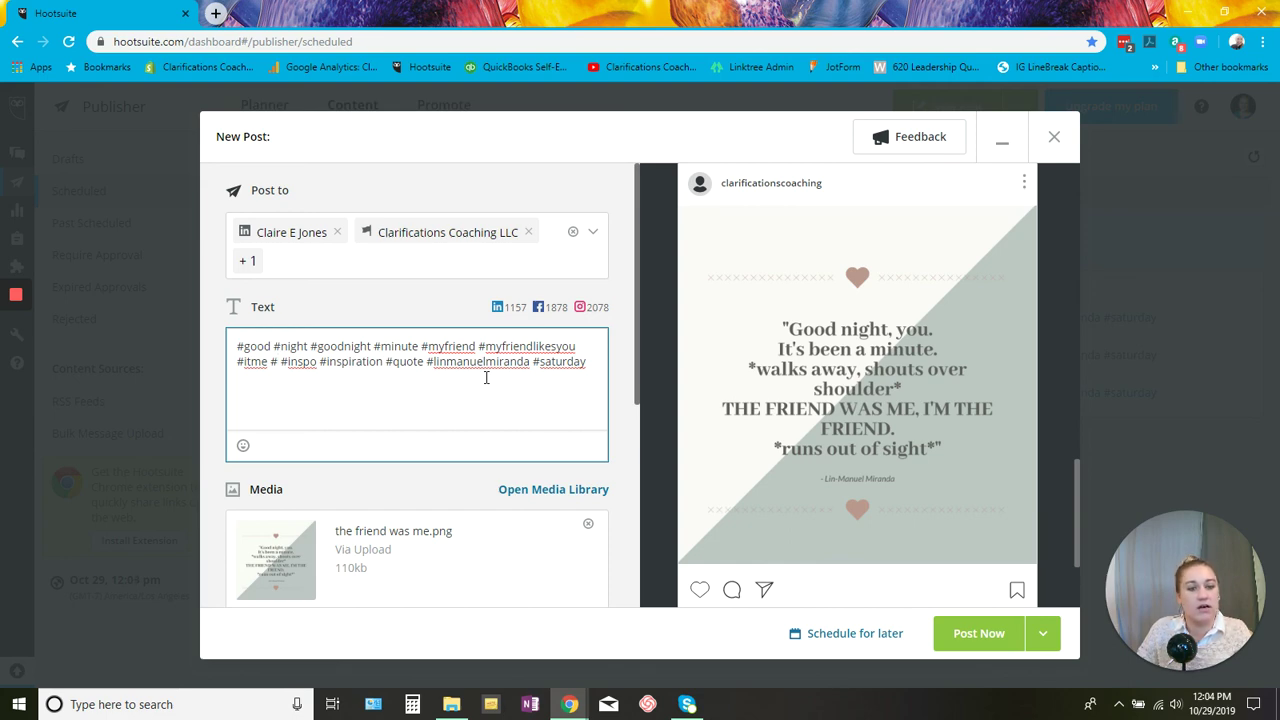
key(BackSpace)
key(BackSpace)
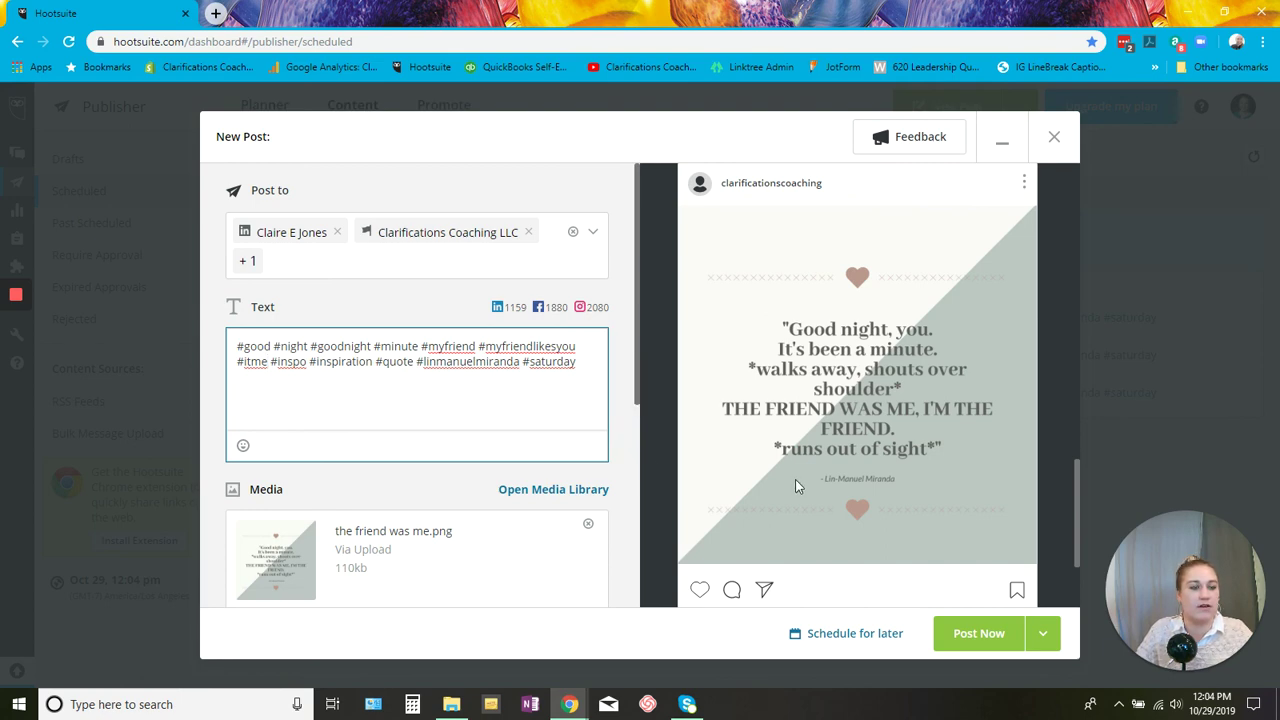
Check the post previews for each network and set the publishing time to Saturday, November 2 at 8:00 PM.
scroll(797, 482, down, 3)
scroll(797, 482, up, 10)
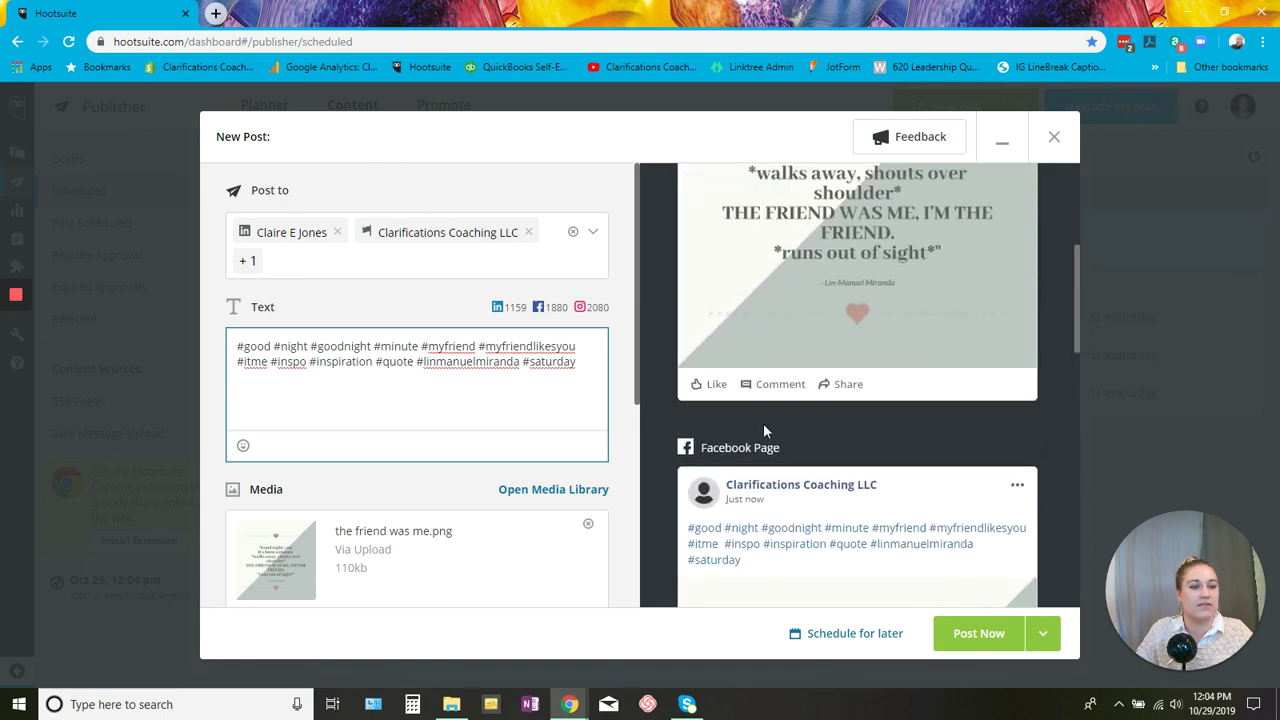
scroll(819, 453, up, 1)
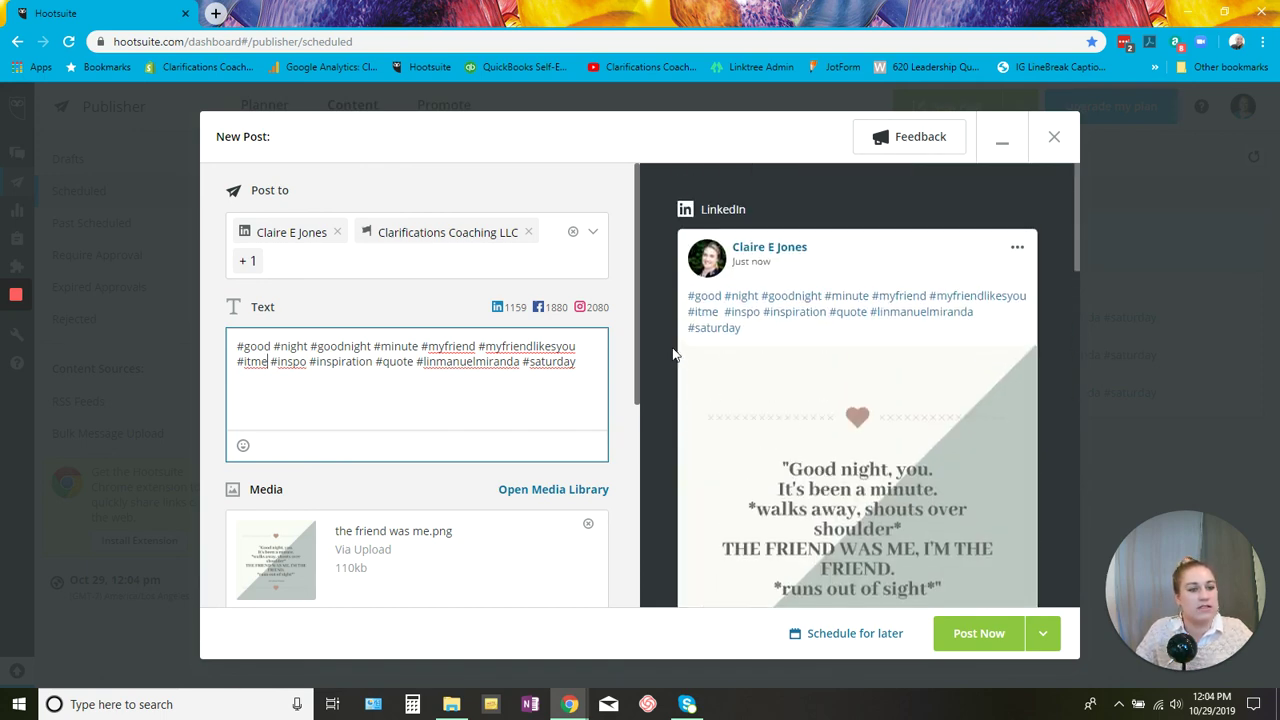
scroll(673, 355, down, 2)
scroll(673, 355, down, 10)
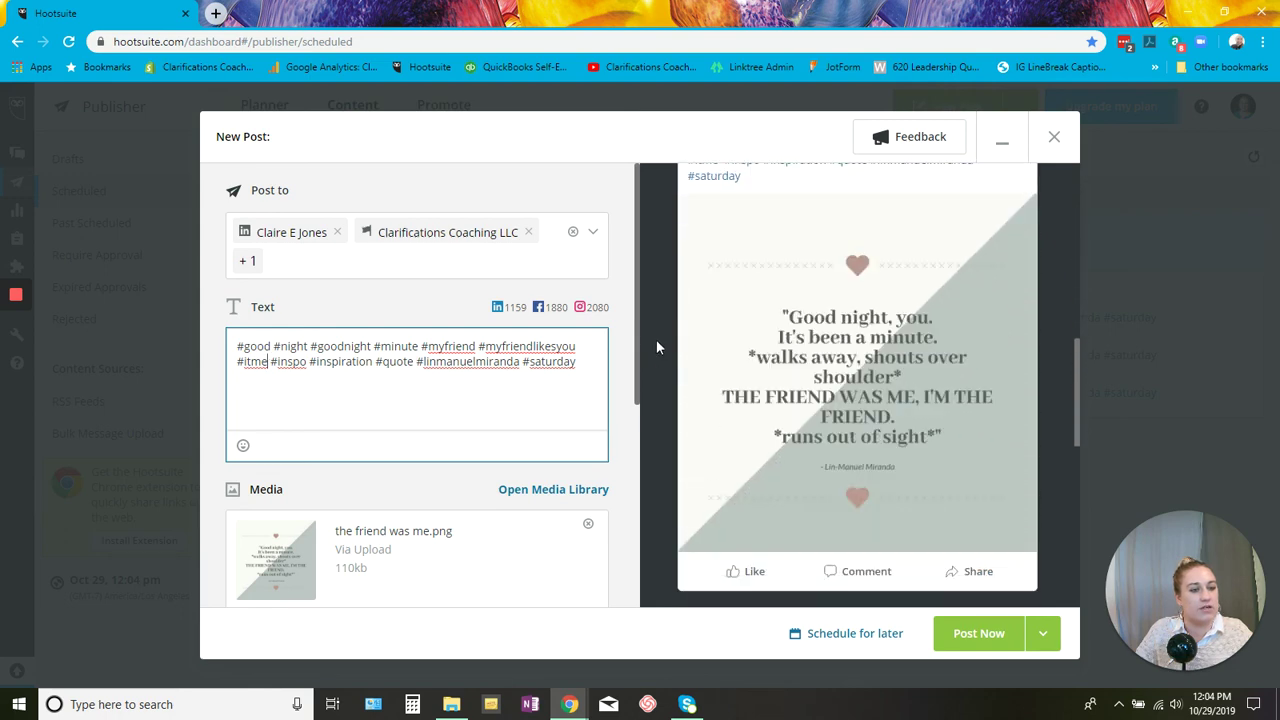
scroll(660, 350, down, 4)
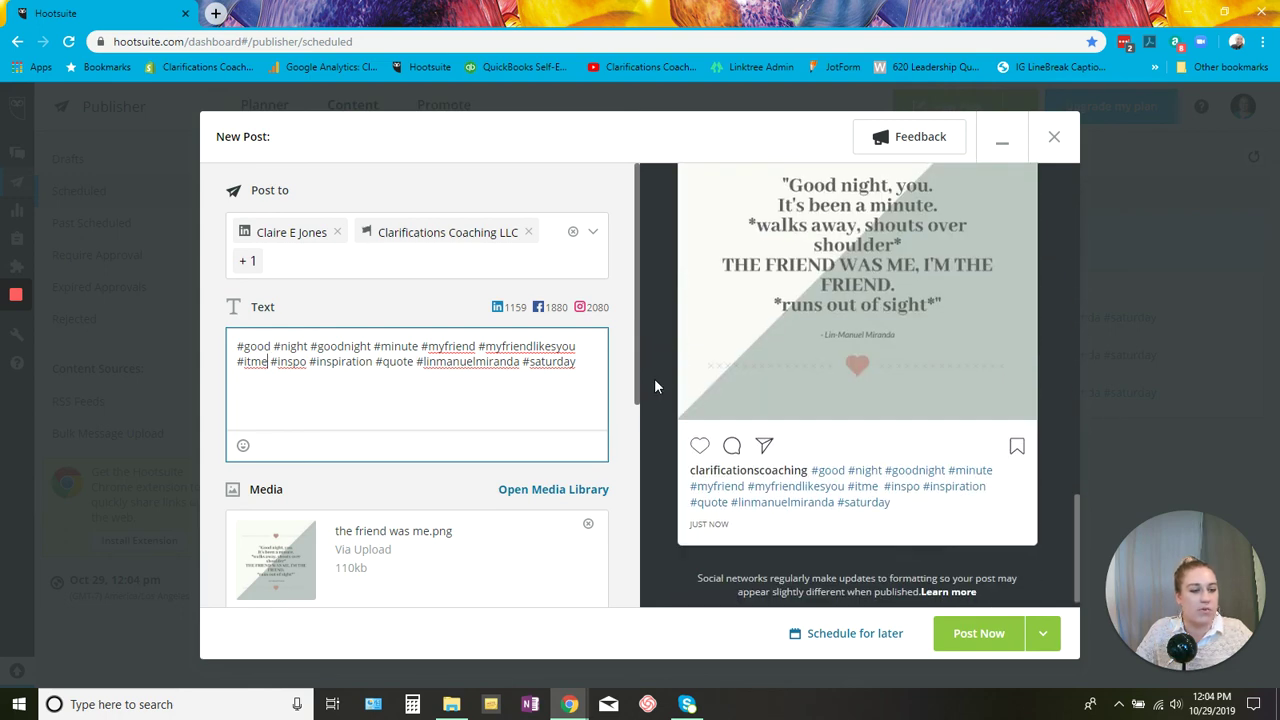
click(852, 638)
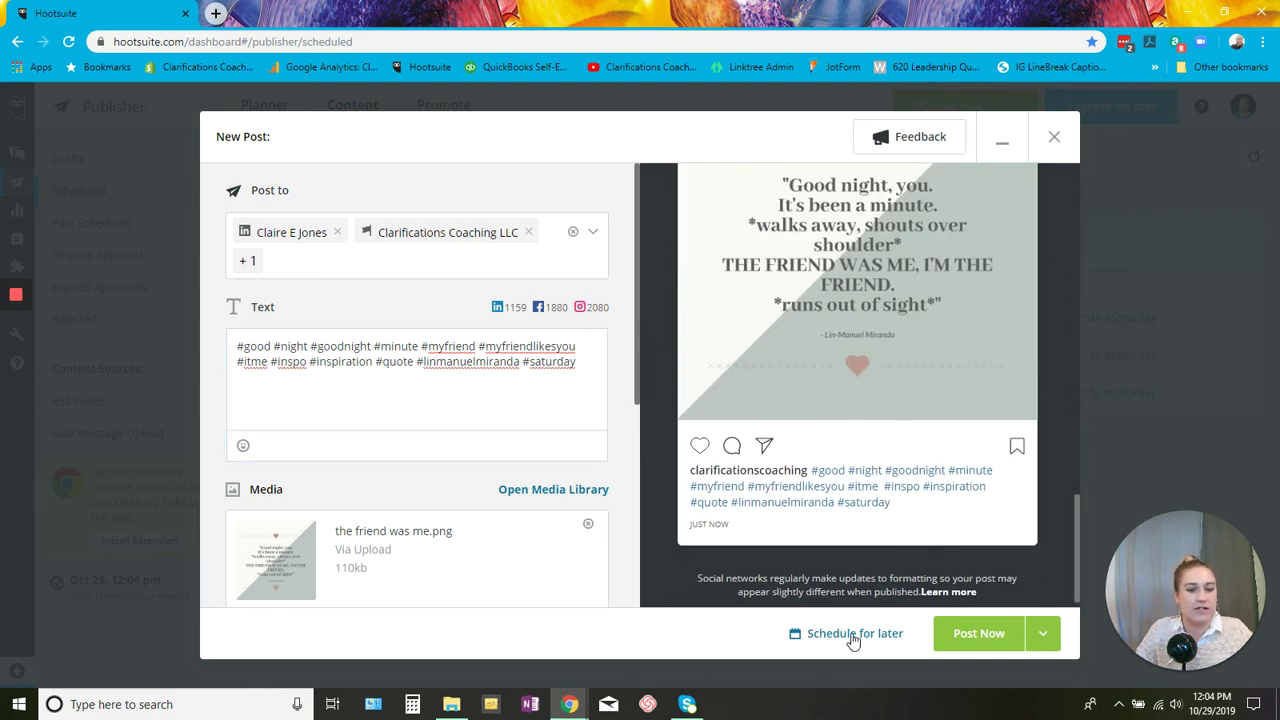
click(872, 522)
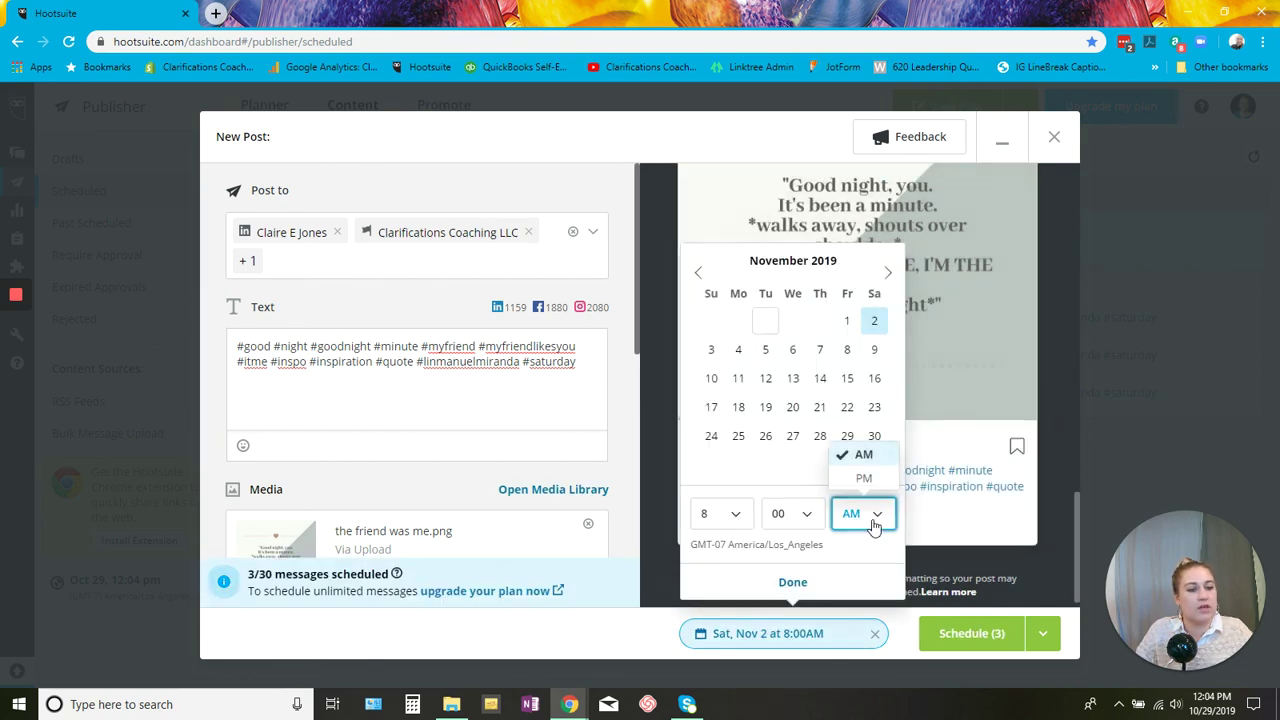
click(864, 478)
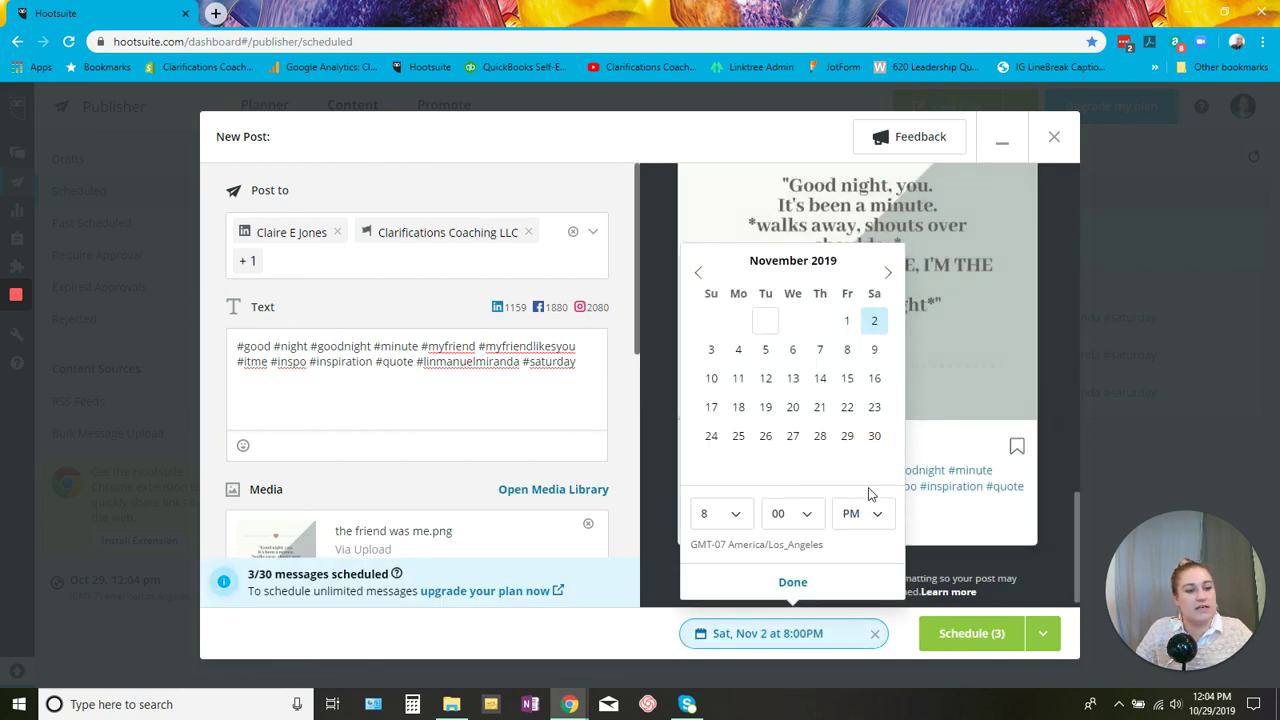
click(827, 588)
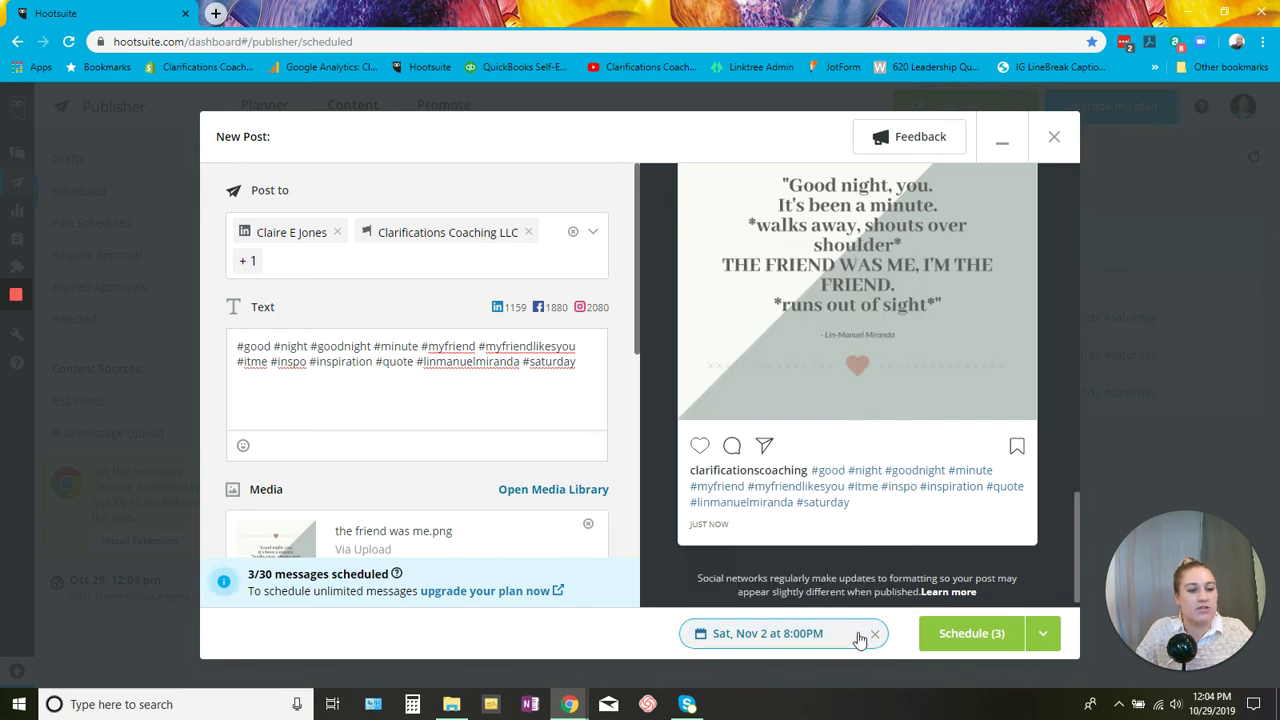
click(817, 636)
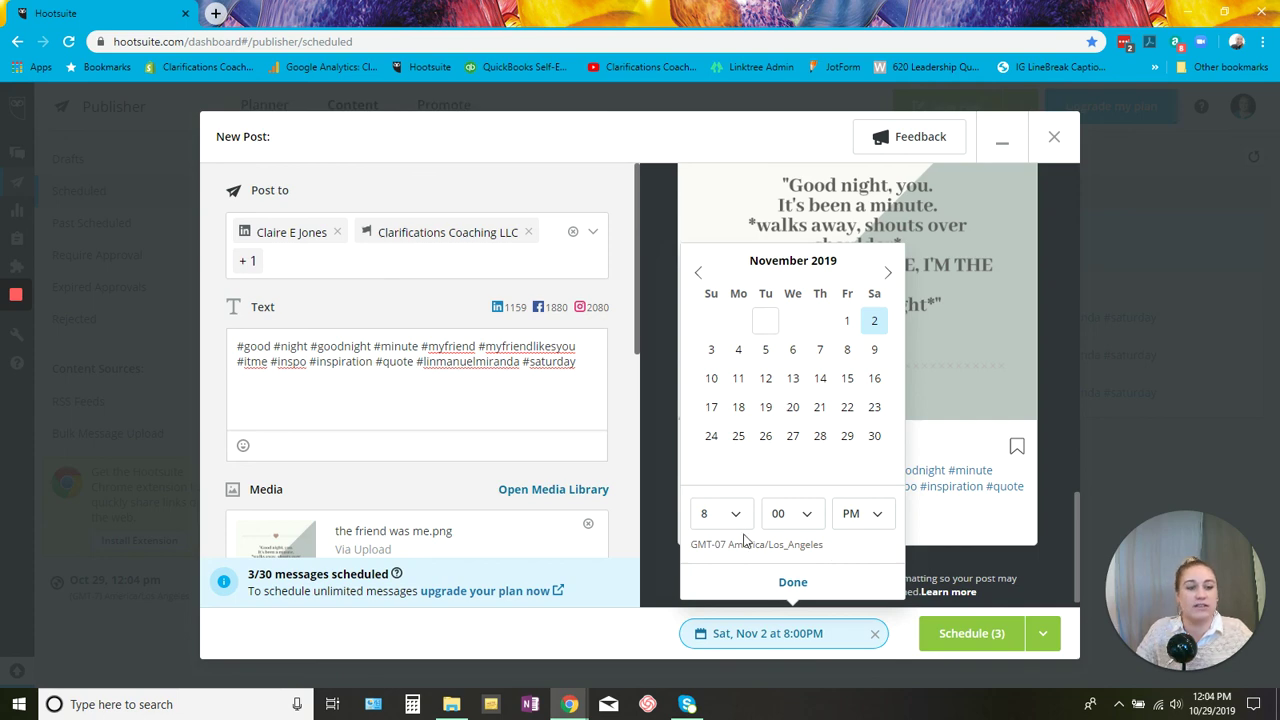
click(829, 584)
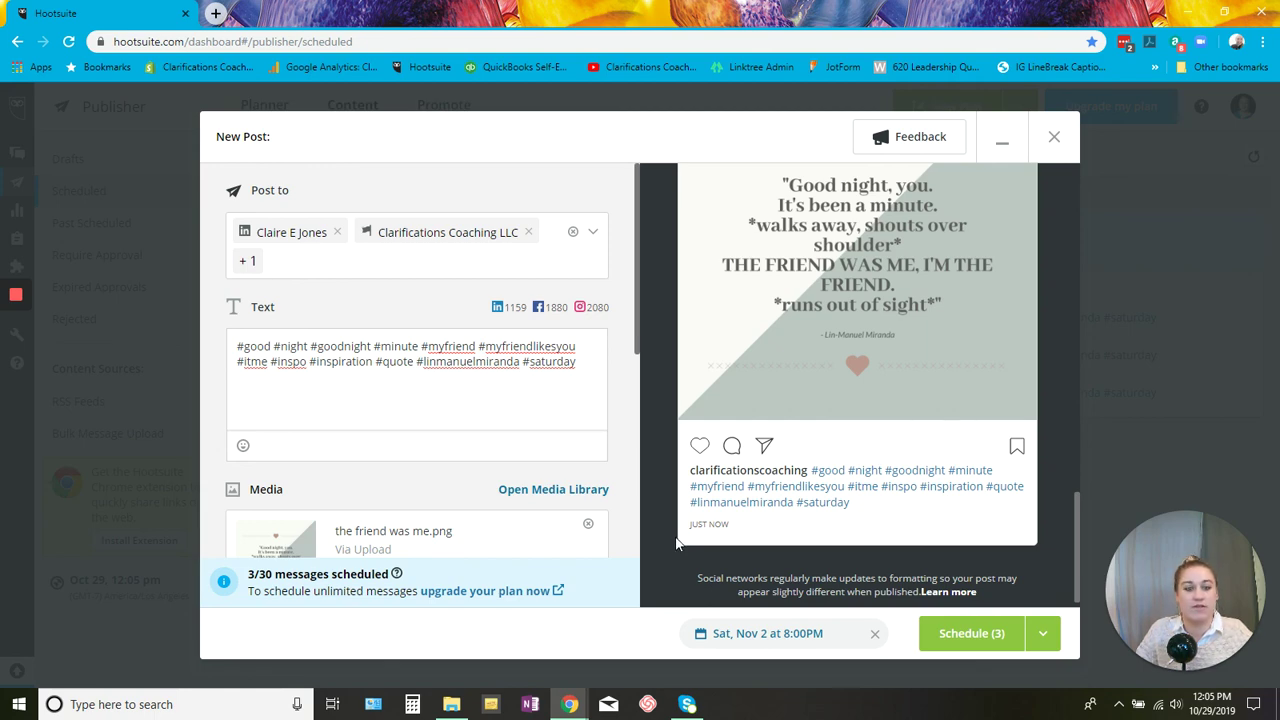
Schedule the goodnight quote post to all three selected networks.
scroll(676, 543, up, 10)
scroll(676, 543, up, 5)
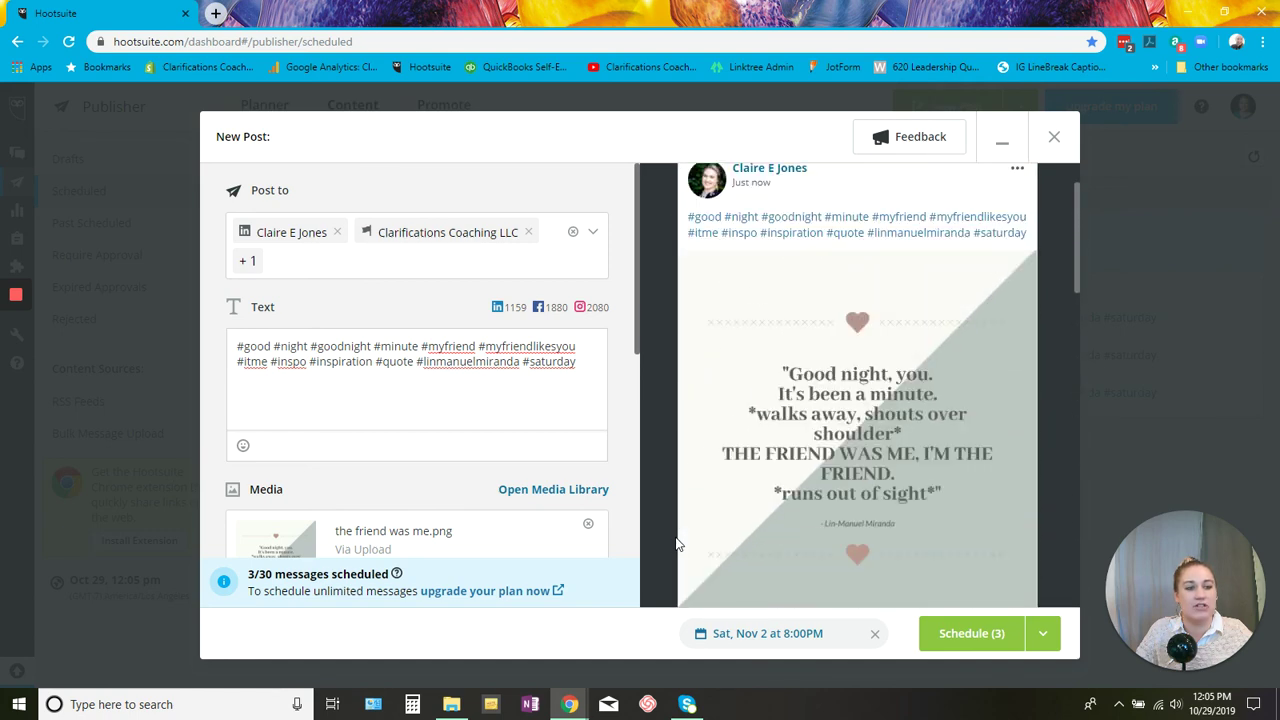
click(984, 635)
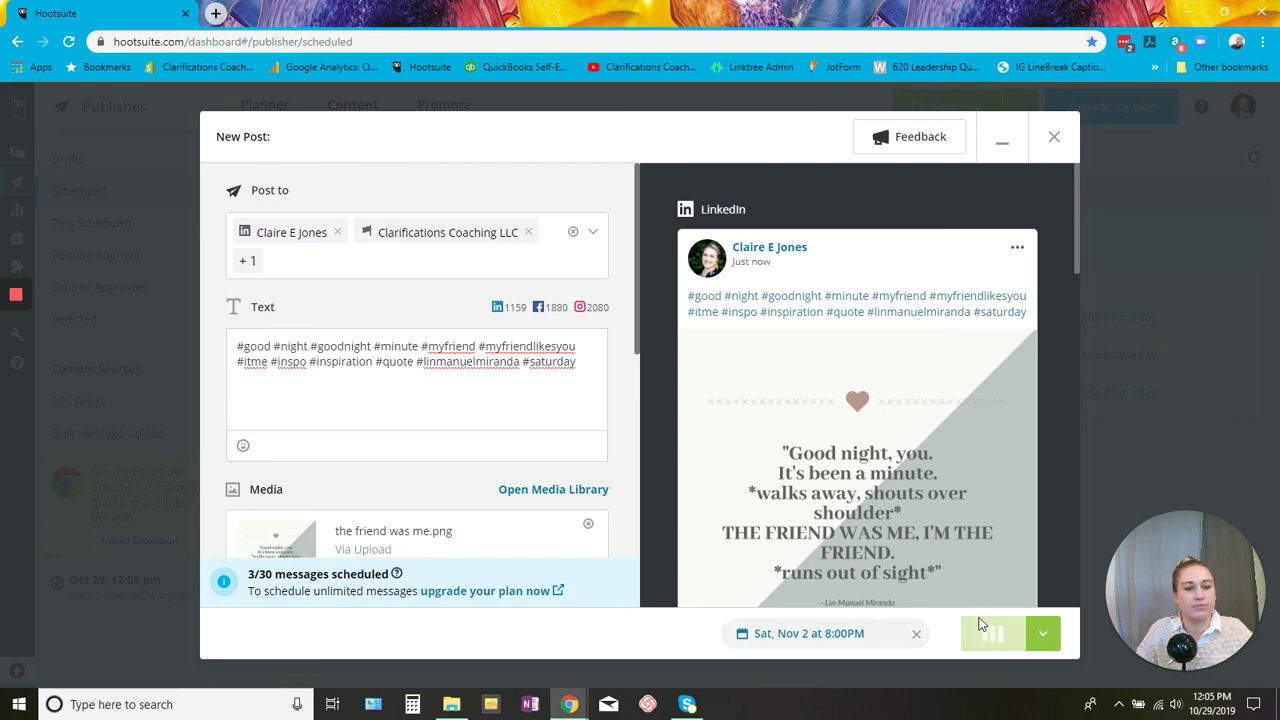